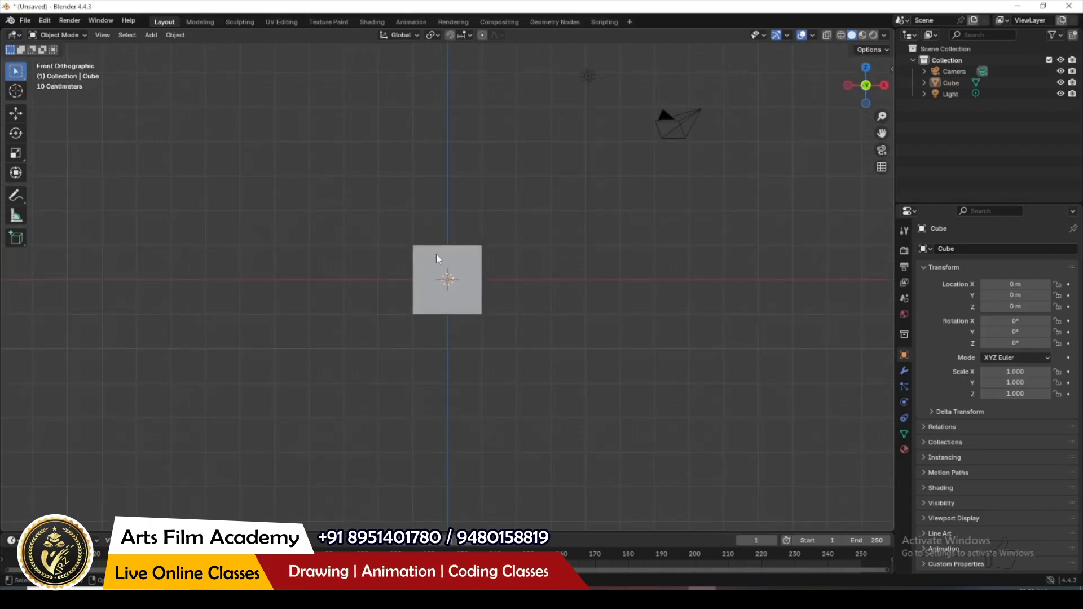
Step: Hide the default cube and add Agent 327 Operation Barbershop.mp4 from the Desktop's audio video folder as a reference image
click(460, 256)
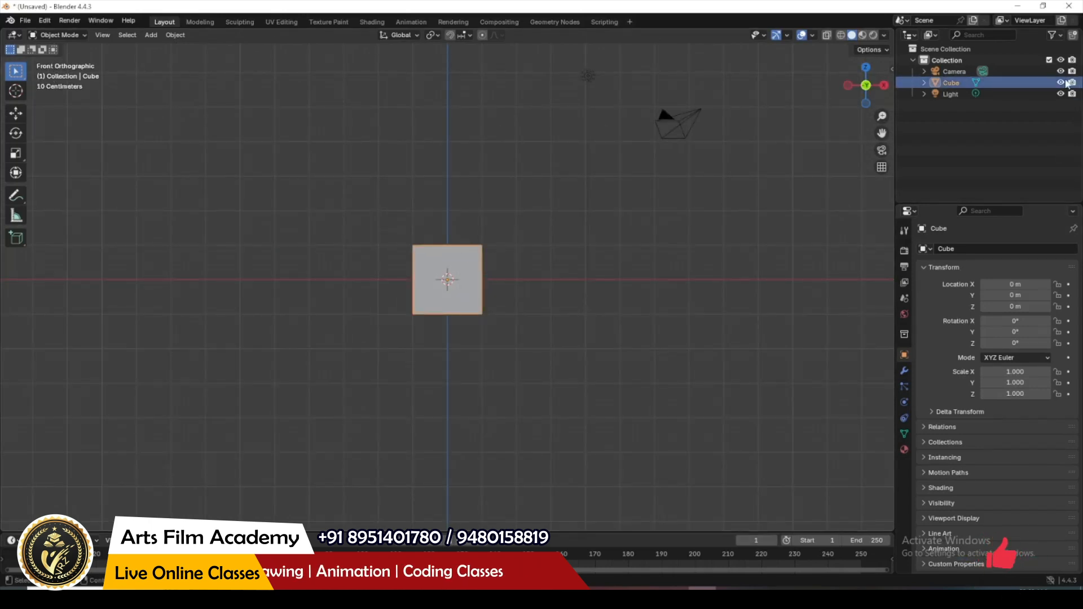
key(h)
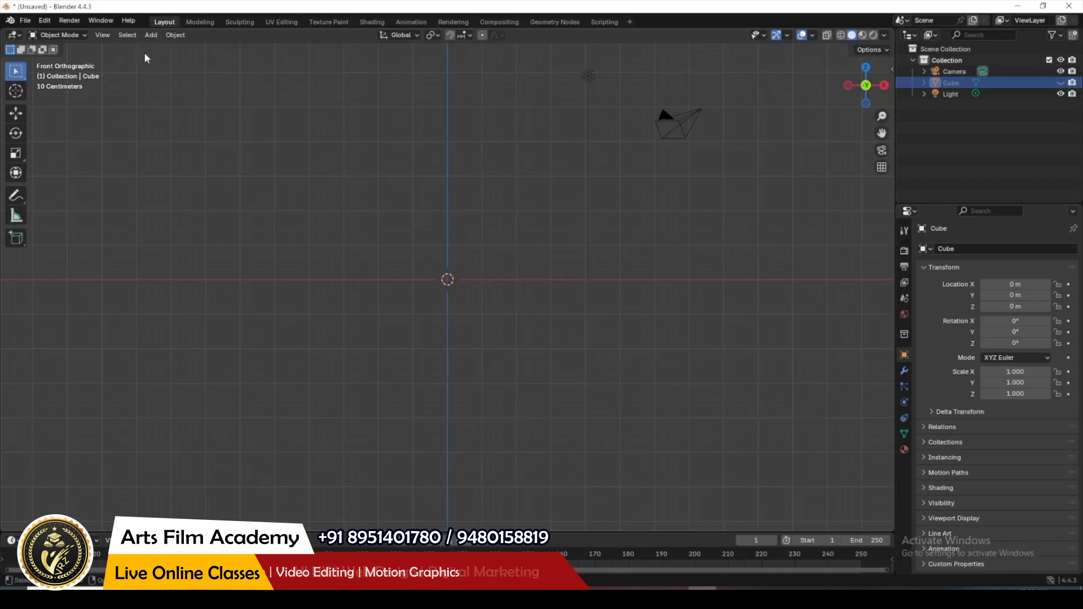
click(151, 35)
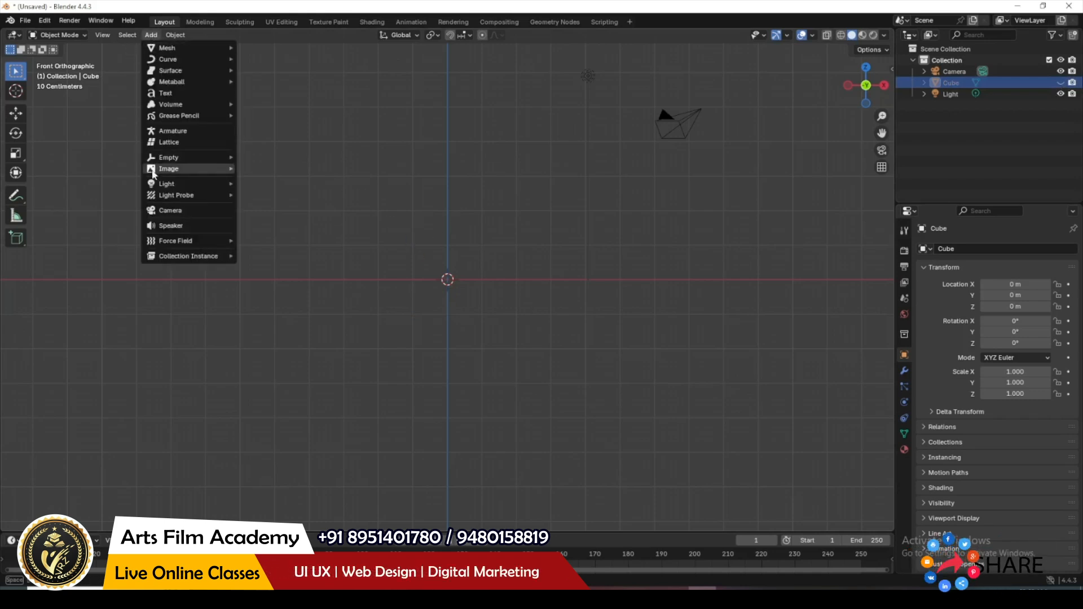
mouse_move(167, 169)
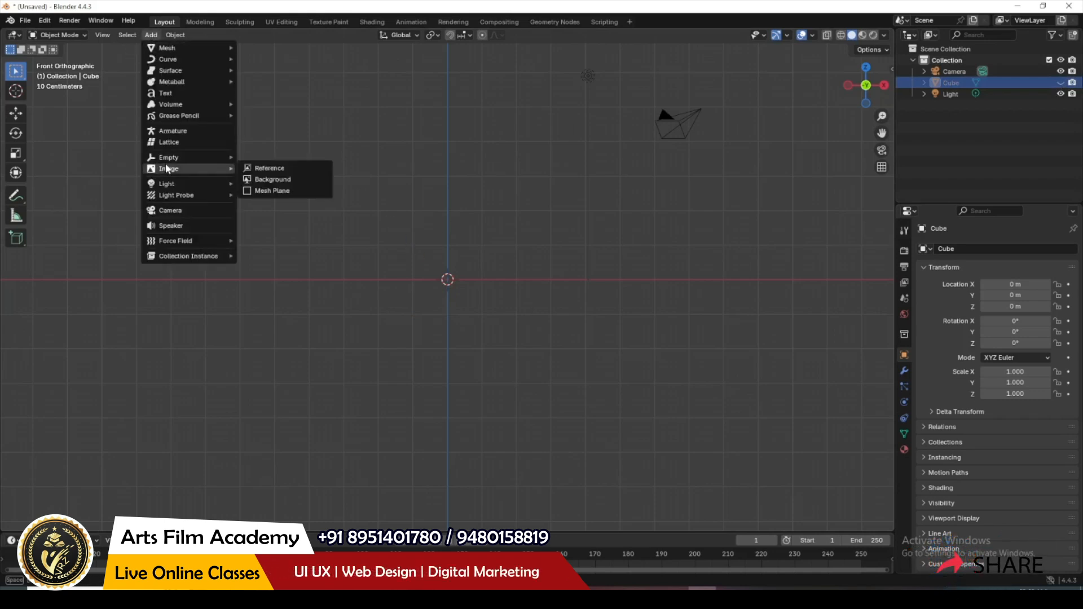
click(301, 172)
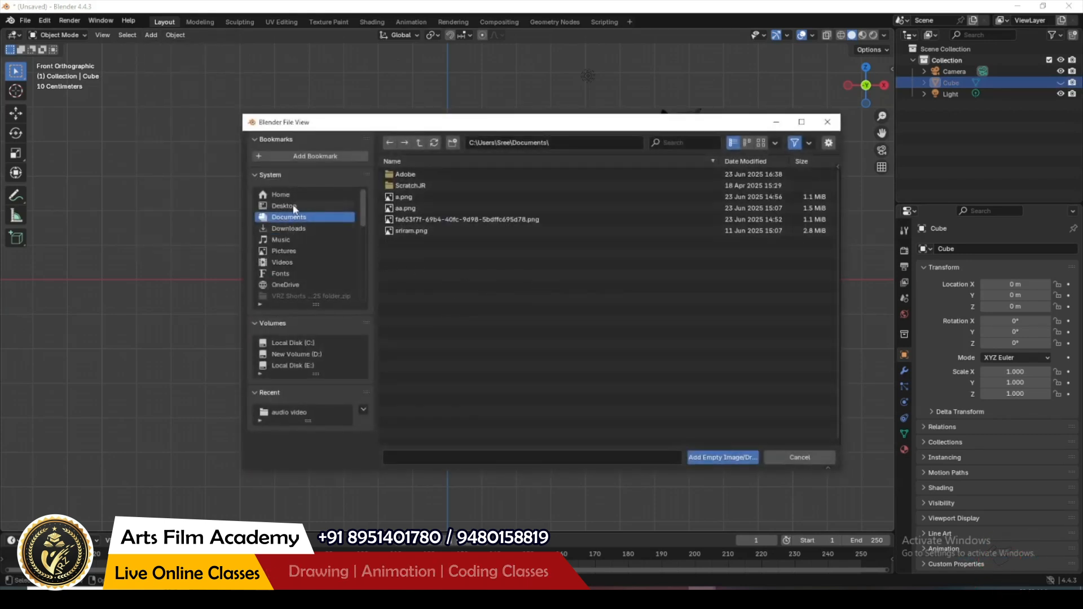
click(290, 207)
double_click(416, 187)
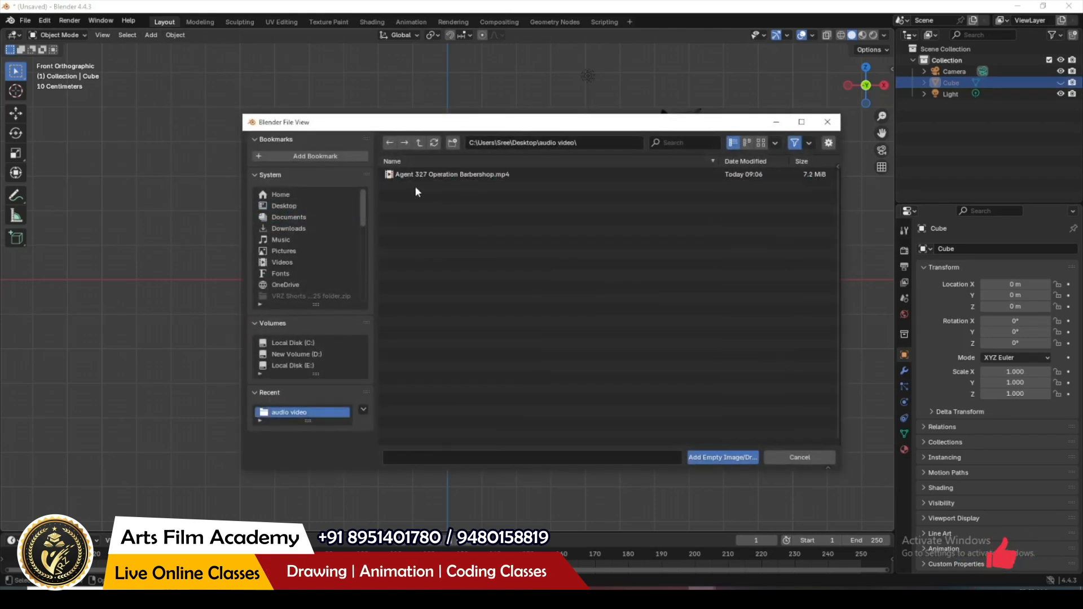
click(417, 175)
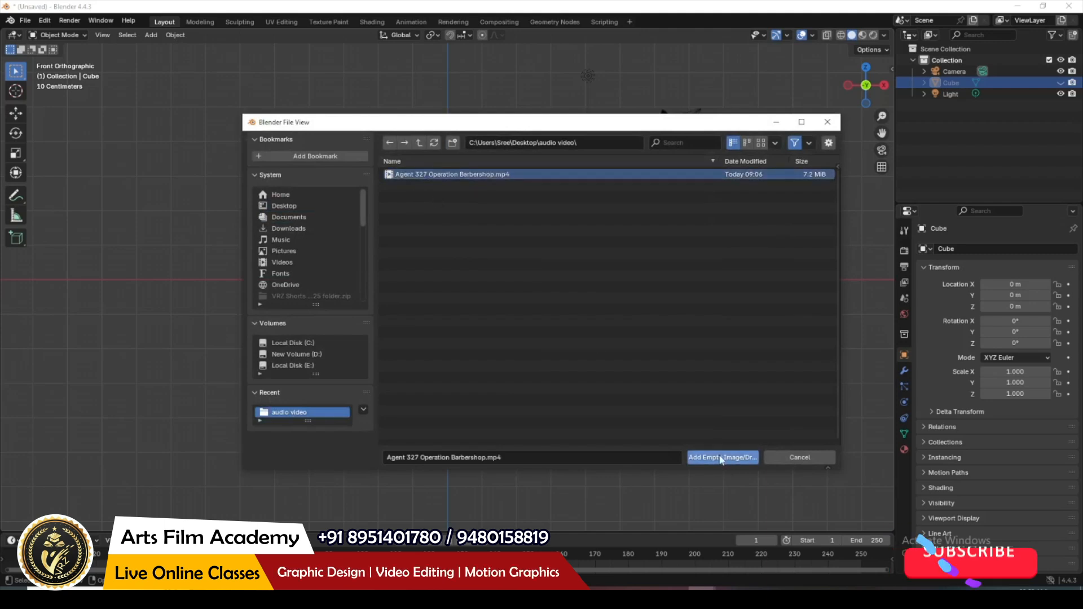
click(712, 459)
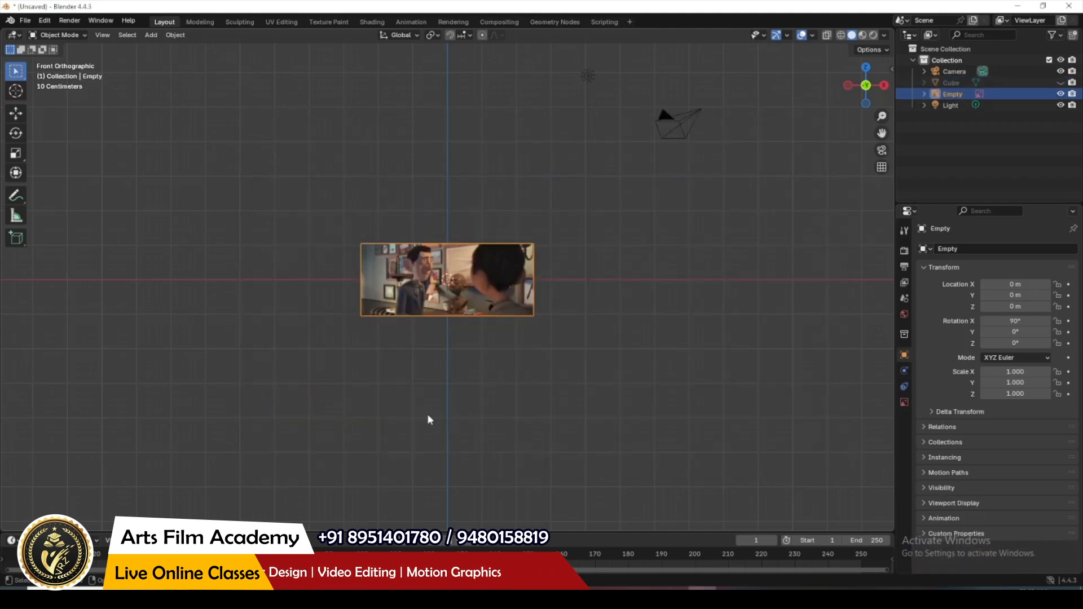
Step: Play the reference video and scrub back and forth through its opening frames, ending at frame 12
scroll(471, 262, up, 4)
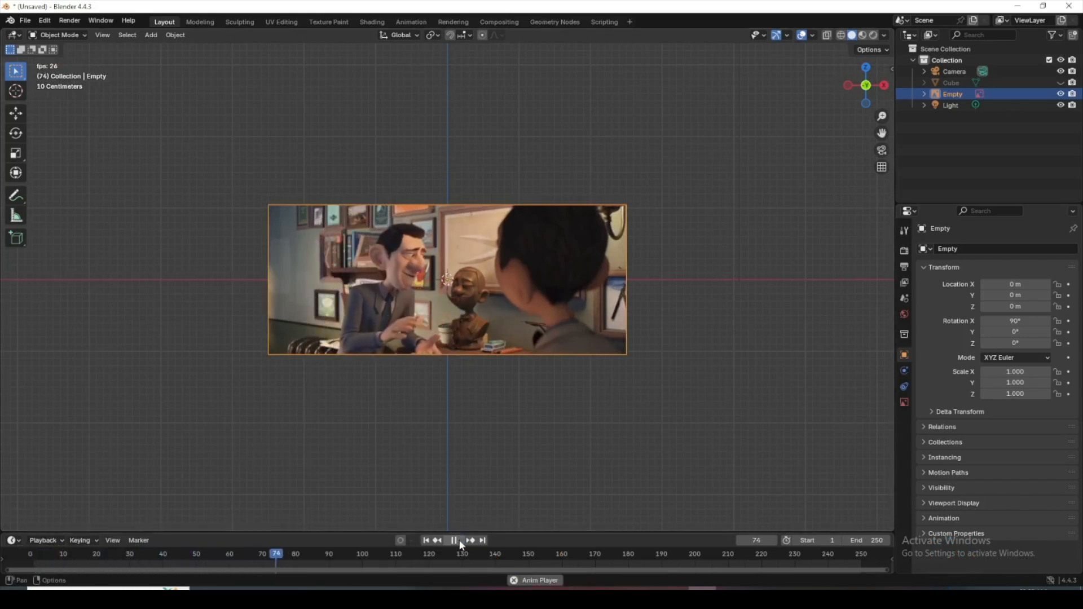
click(455, 540)
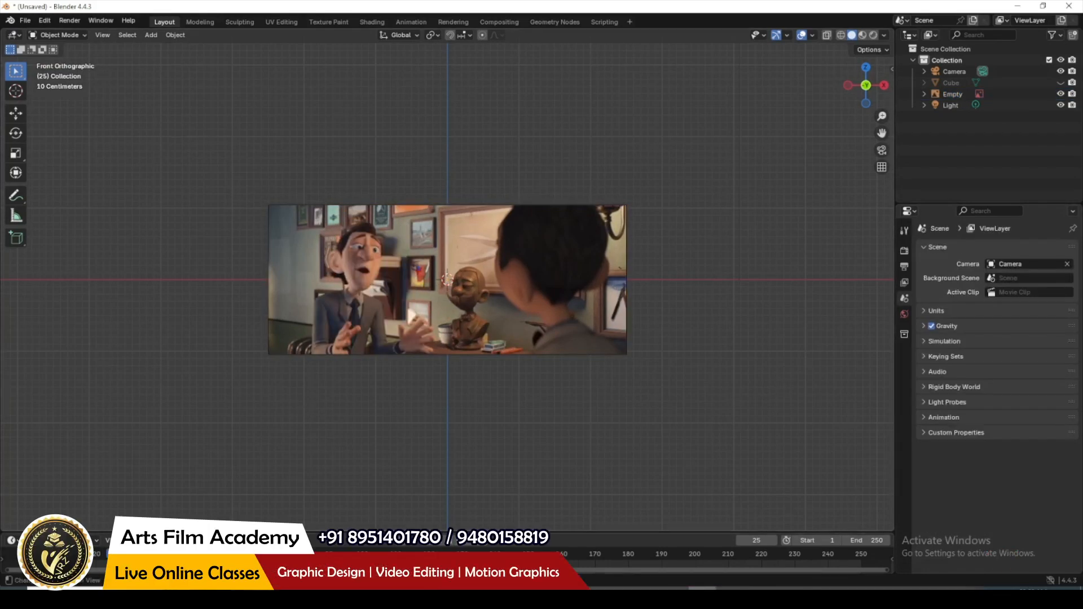
drag(113, 554, 40, 554)
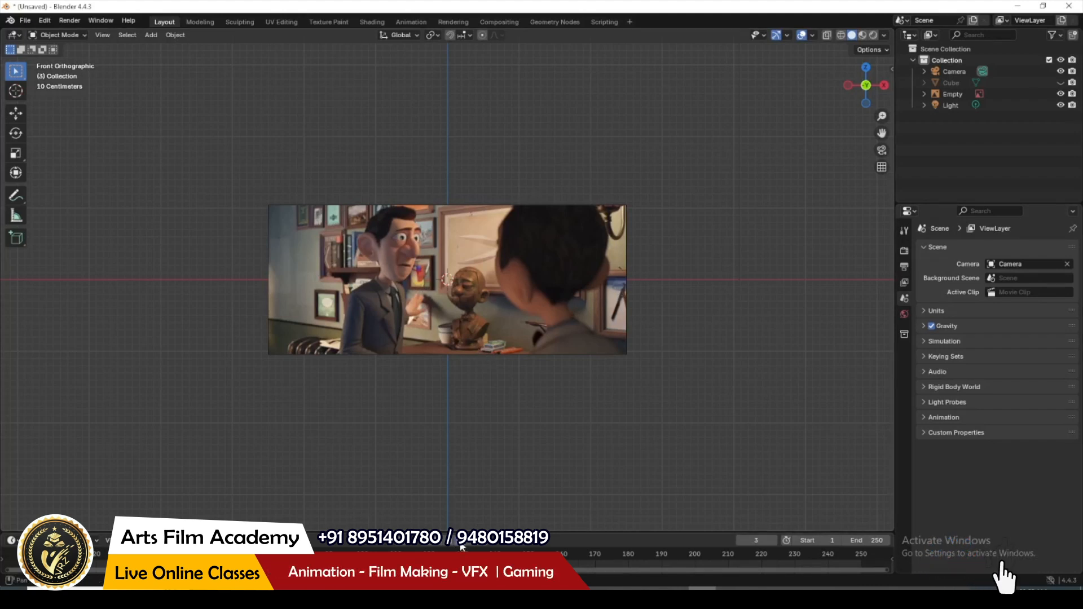
key(space)
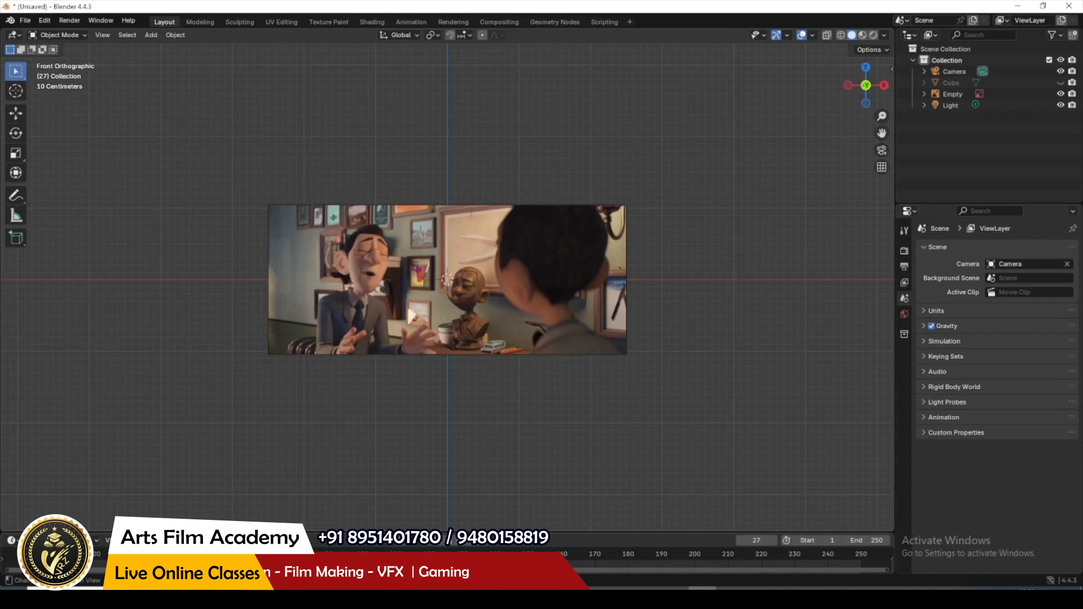
drag(119, 554, 69, 554)
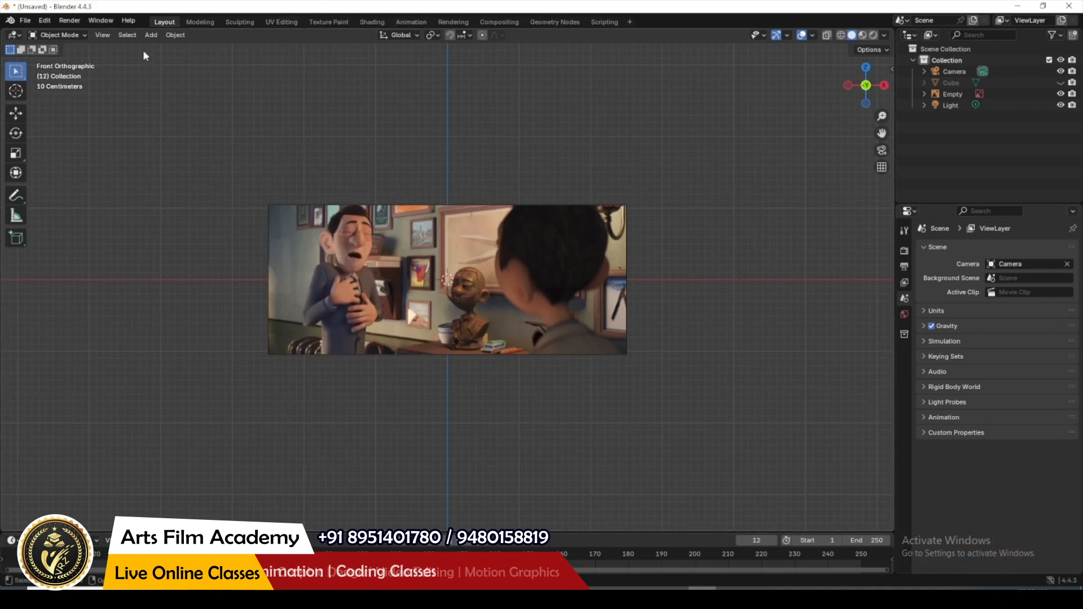
Step: Add a speaker at frame 12 and load Agent 327 Operation Barbershop.mp4 as its sound
click(149, 36)
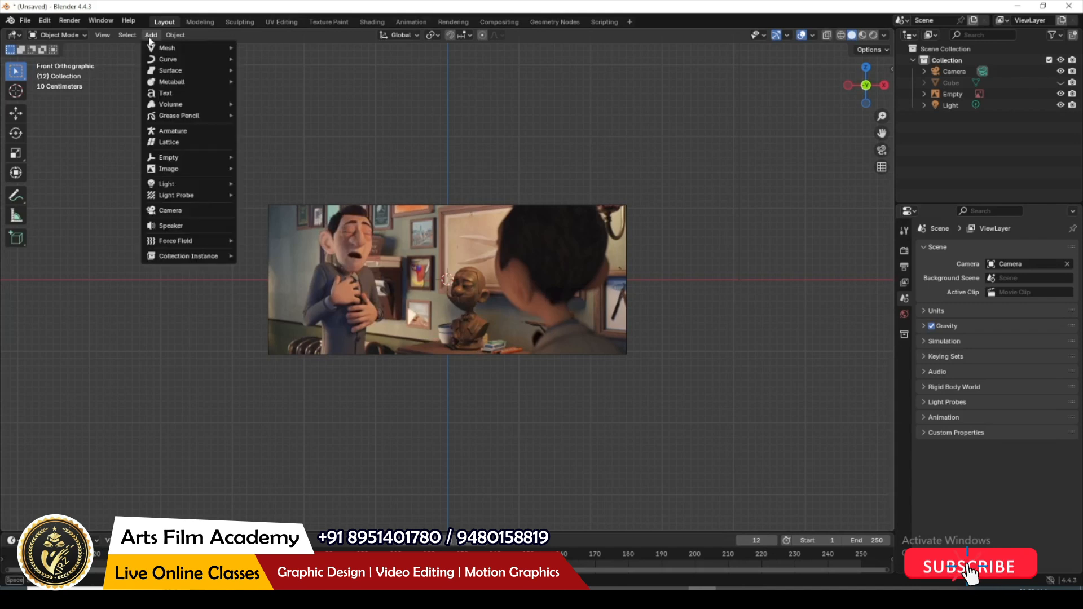
click(183, 226)
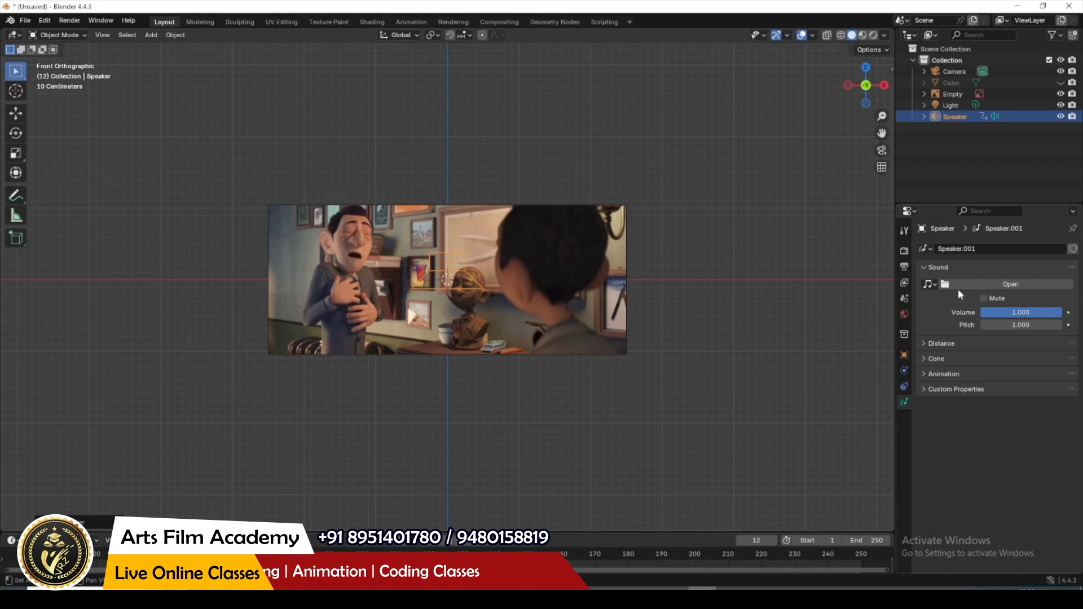
click(989, 286)
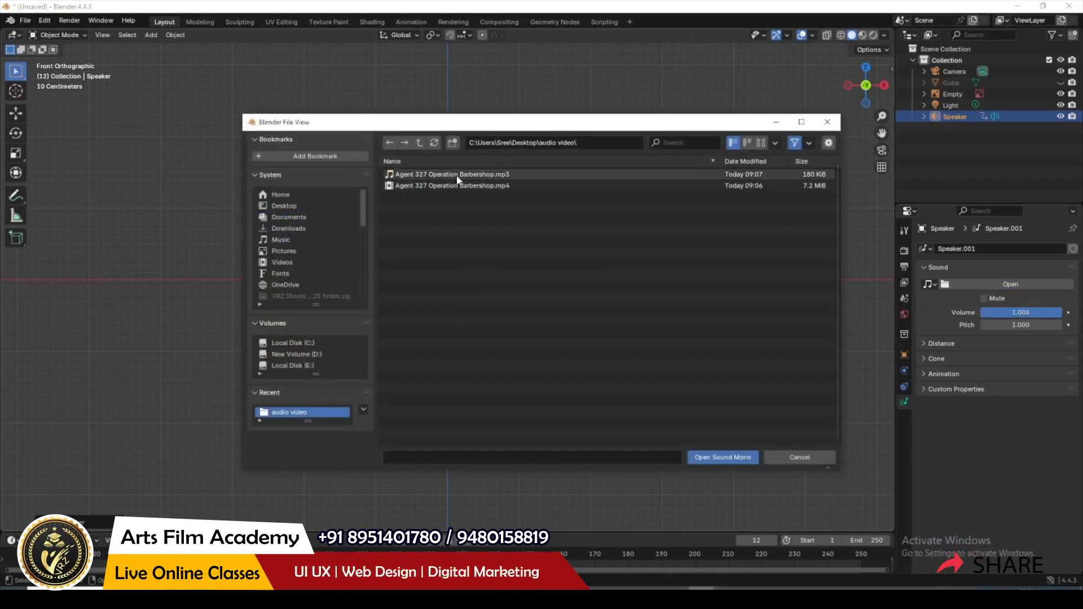
click(456, 187)
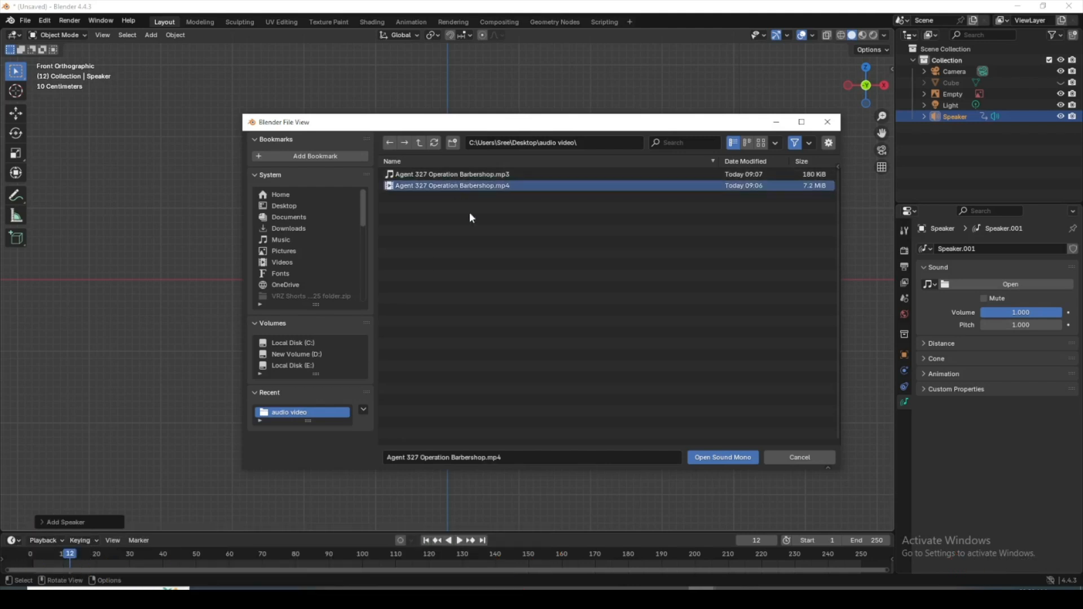
click(721, 458)
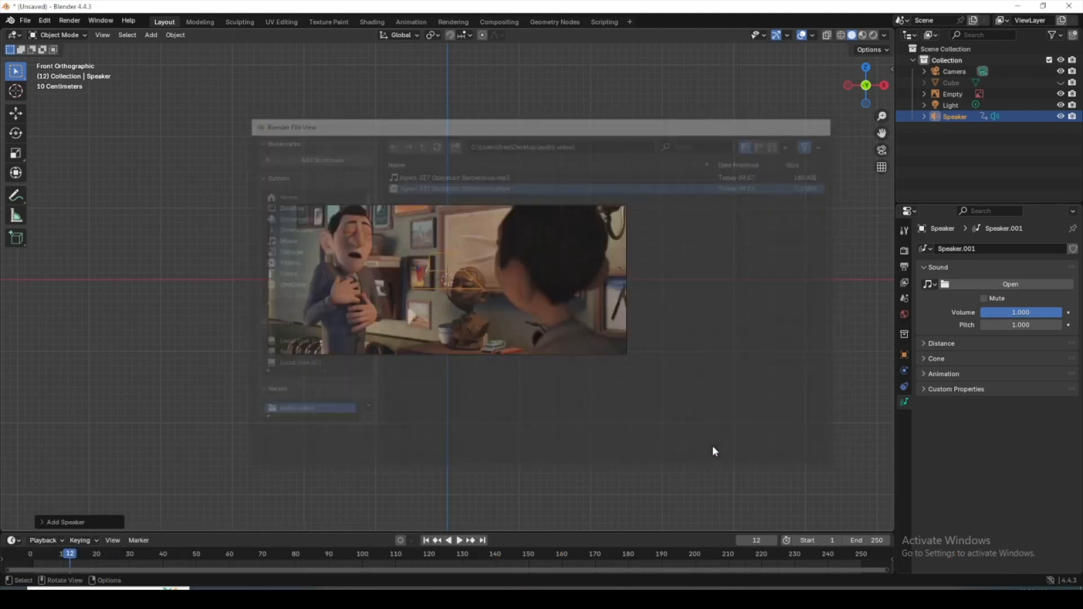
Step: Play the scene from frame 0 to check the sound against the video, and delete the speaker
drag(72, 556, 31, 557)
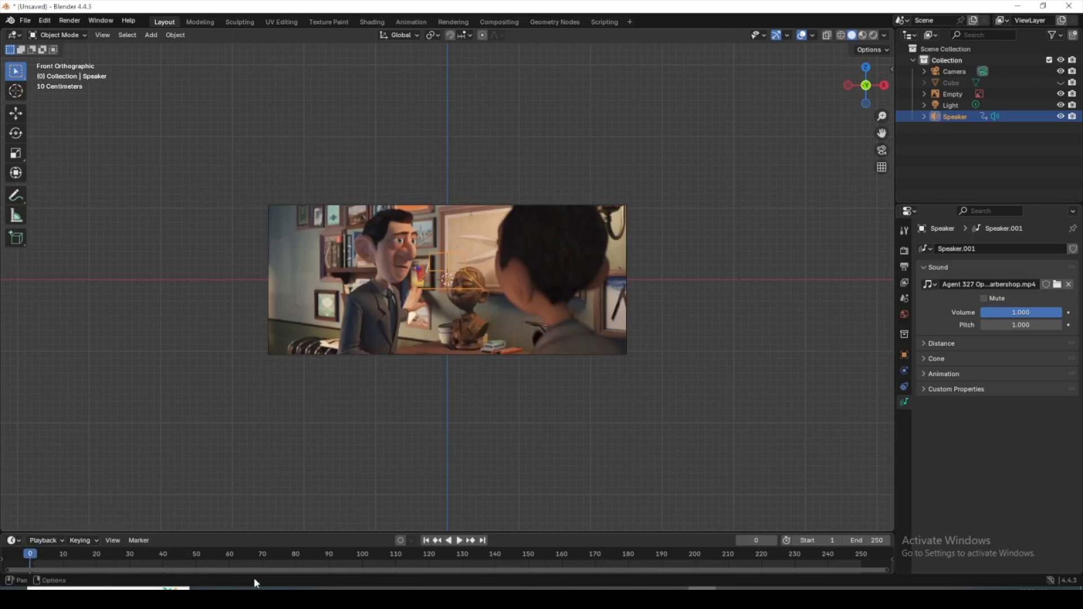
click(460, 542)
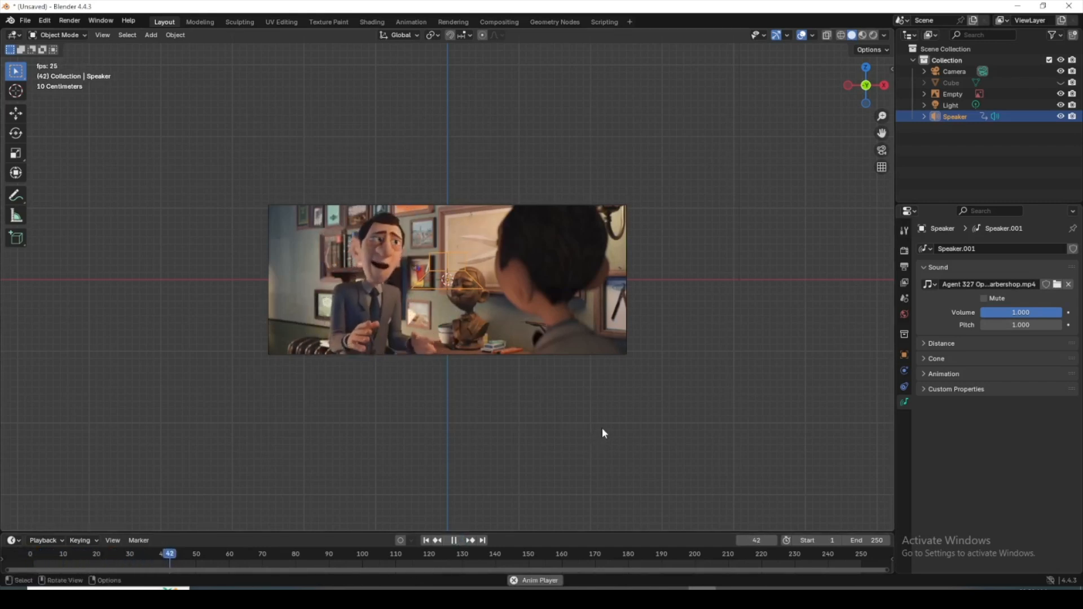
click(456, 542)
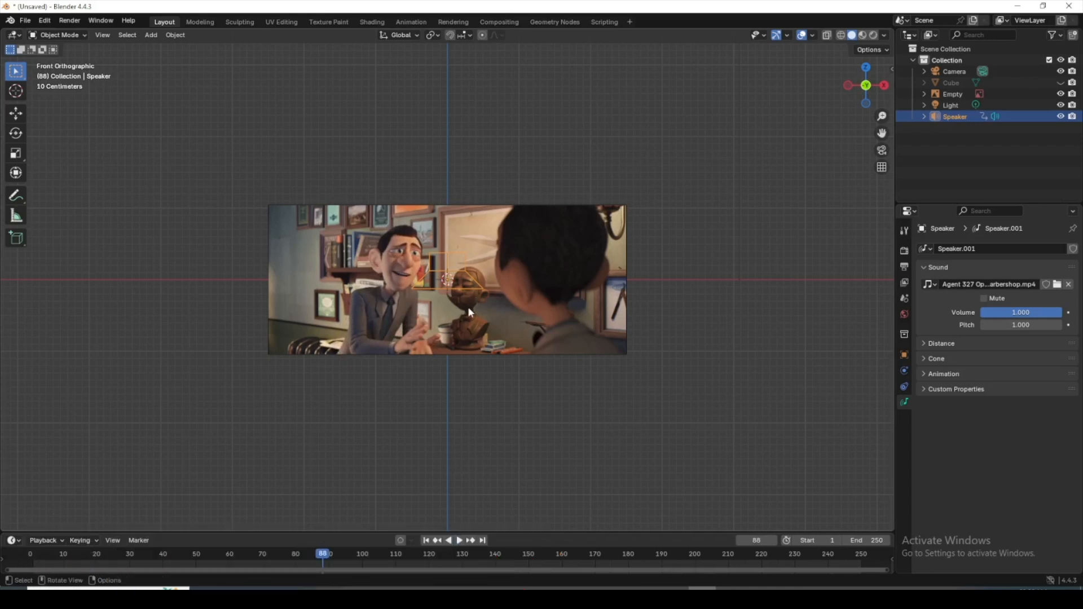
key(Delete)
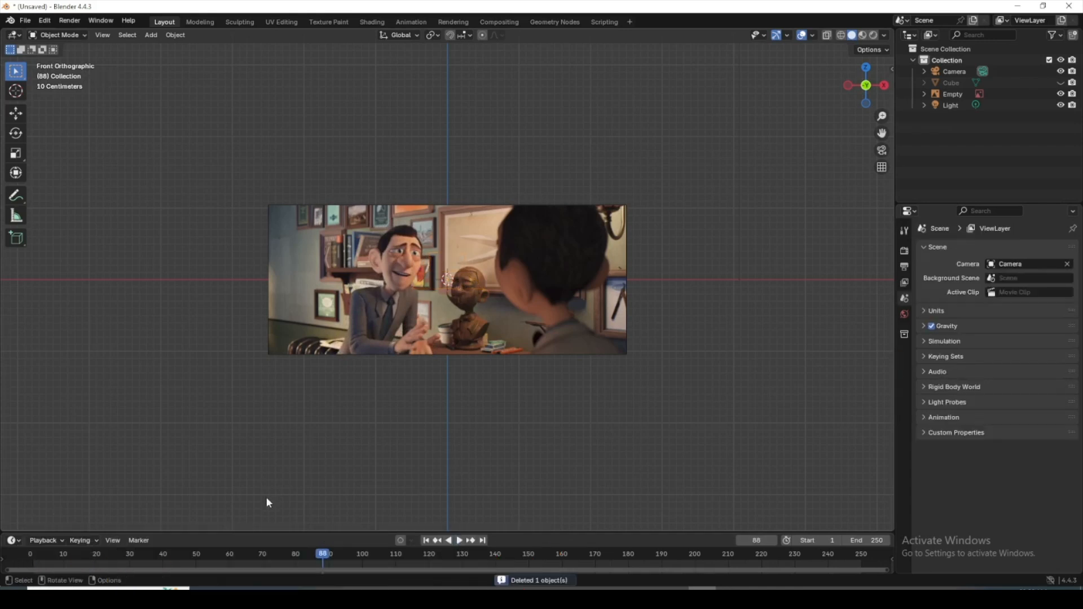
Step: Enlarge the timeline area and set the current frame to 1
drag(354, 531, 229, 488)
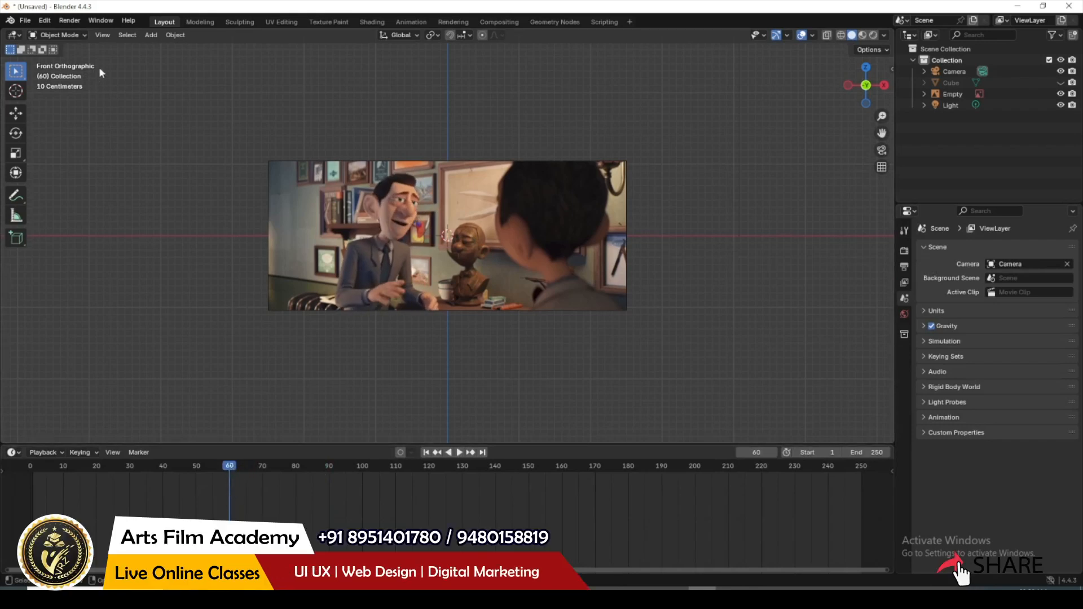
click(151, 35)
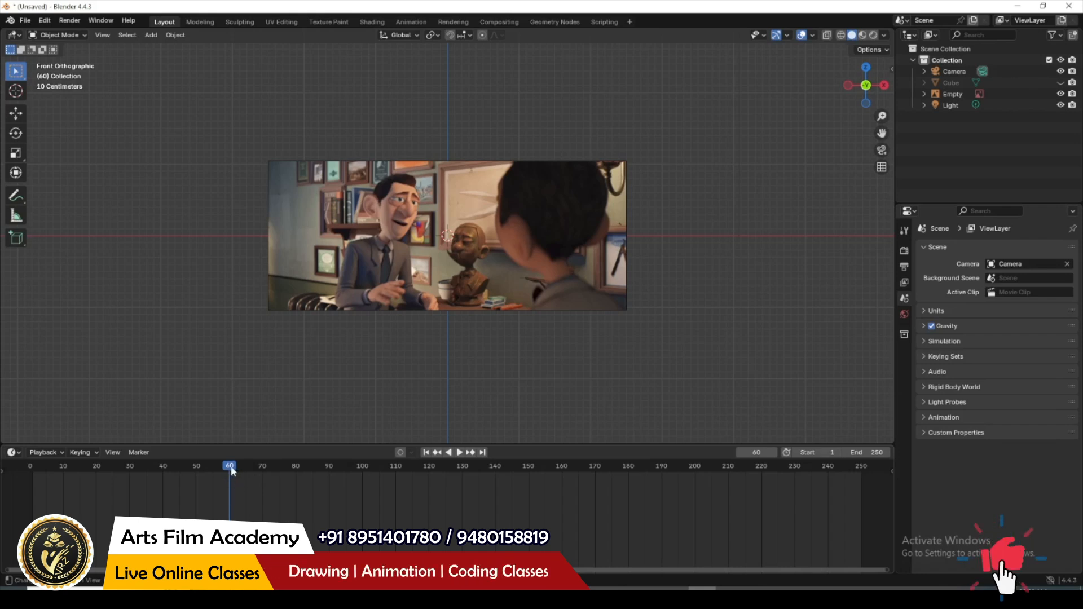
drag(231, 468, 33, 481)
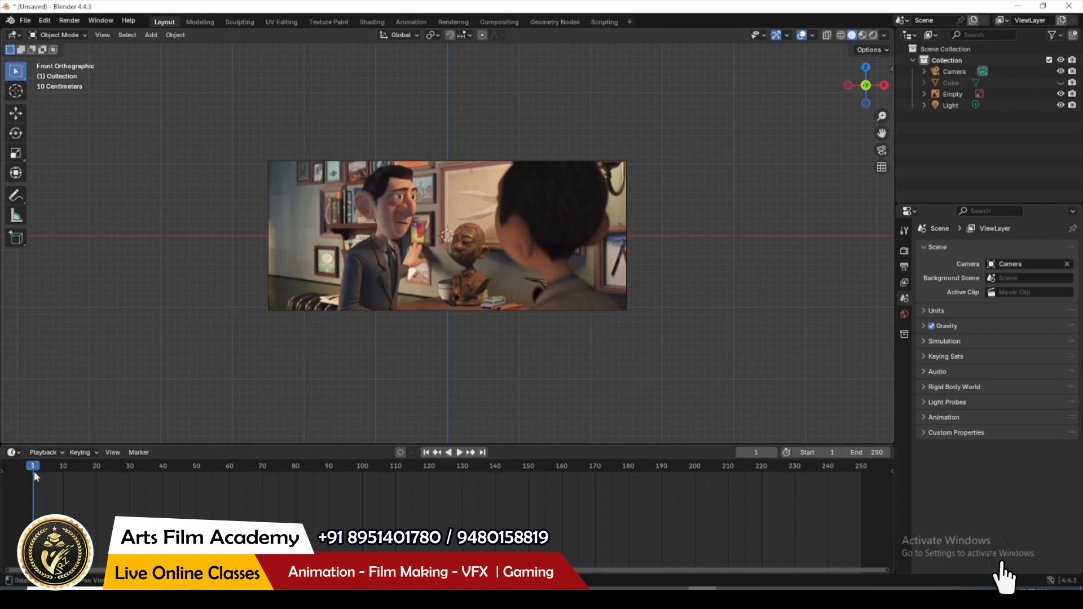
Step: Add a speaker at frame 1 and load Agent 327 Operation Barbershop.mp4 as its sound
click(150, 35)
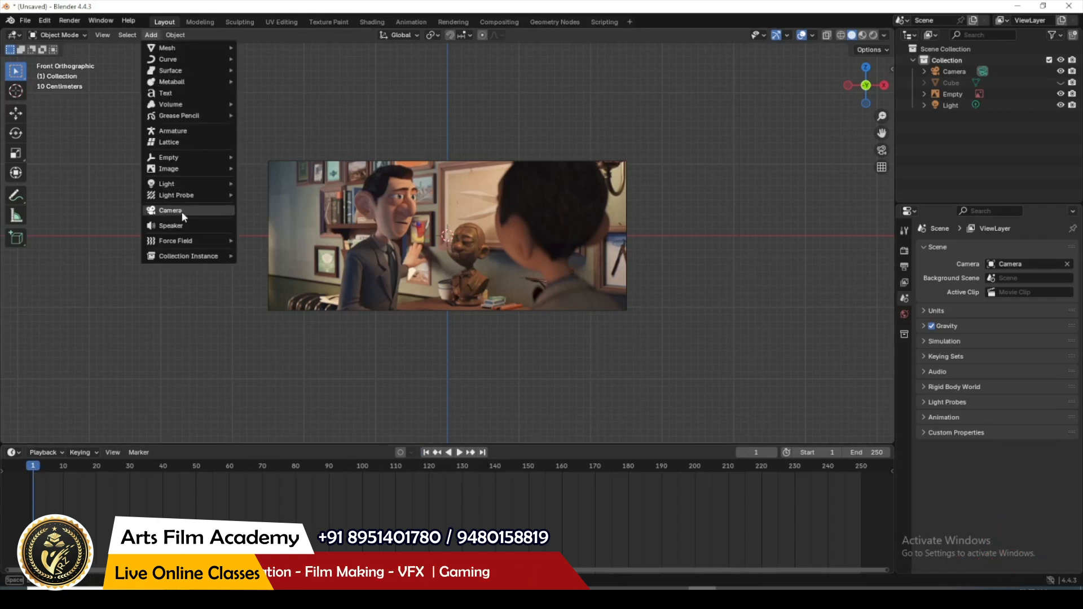
click(198, 226)
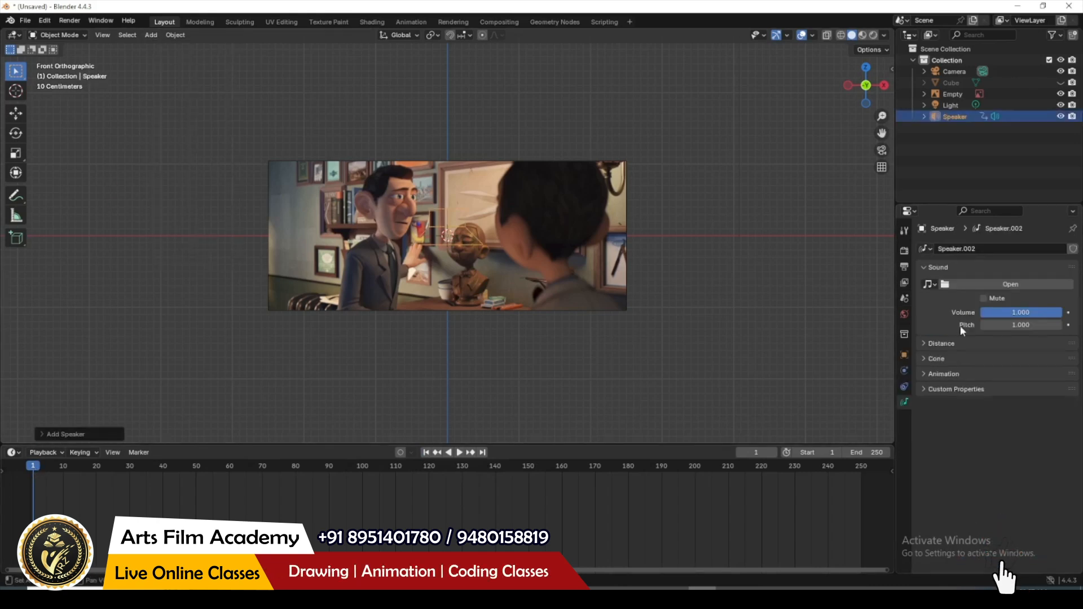
click(1010, 285)
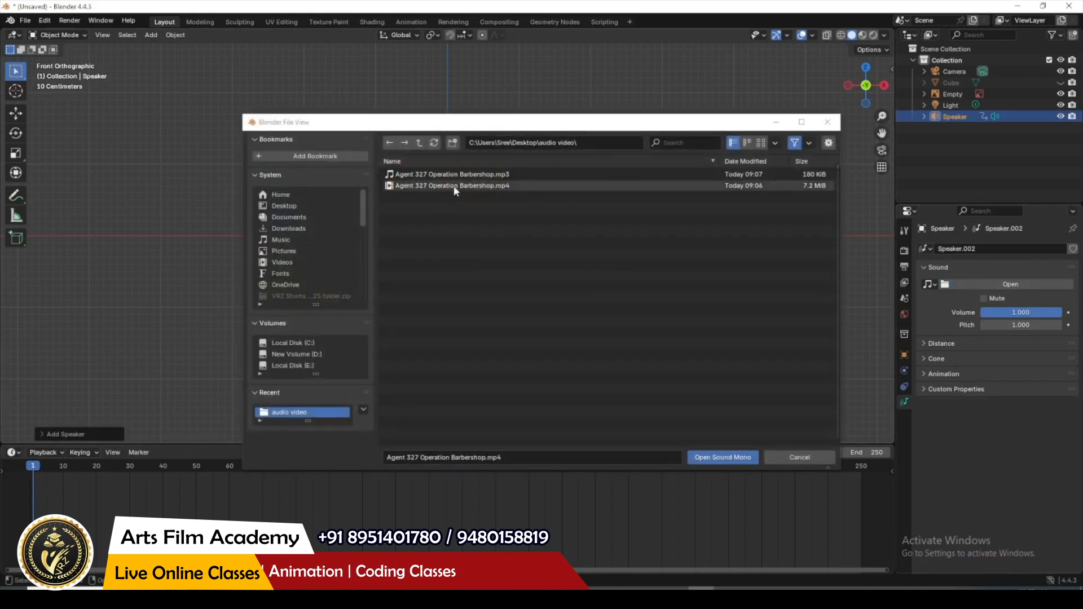
click(722, 457)
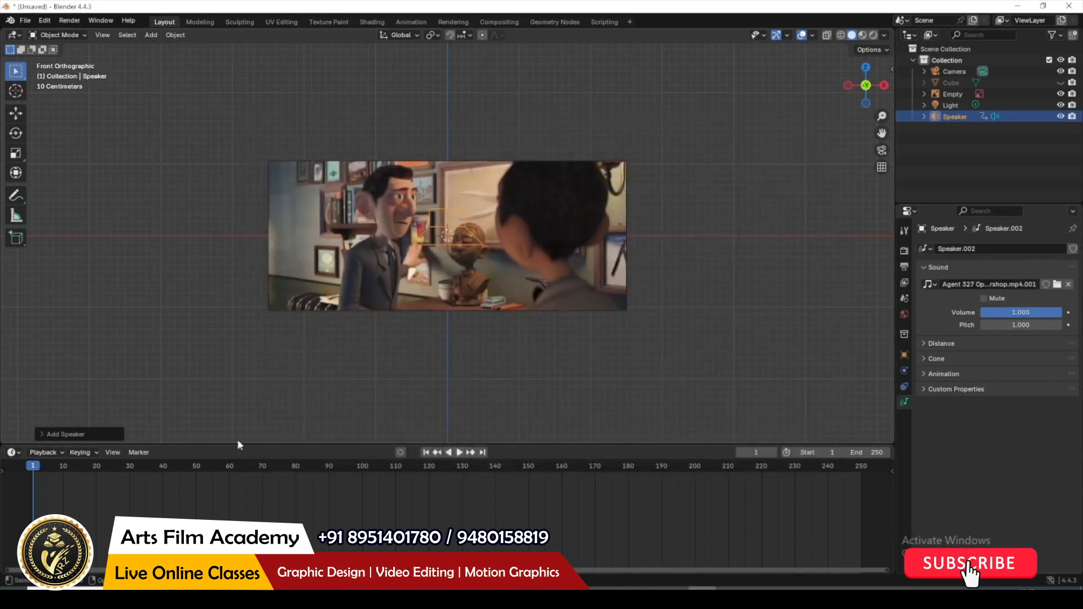
Step: Play the video with its sound and scrub through the timeline to check how far the reference footage runs
click(460, 453)
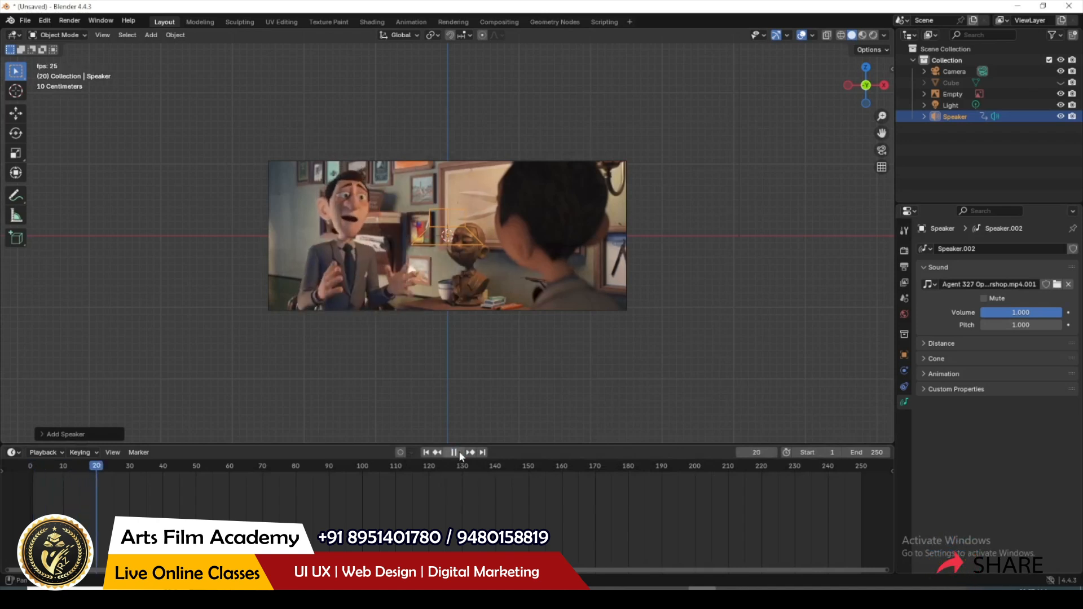
click(460, 453)
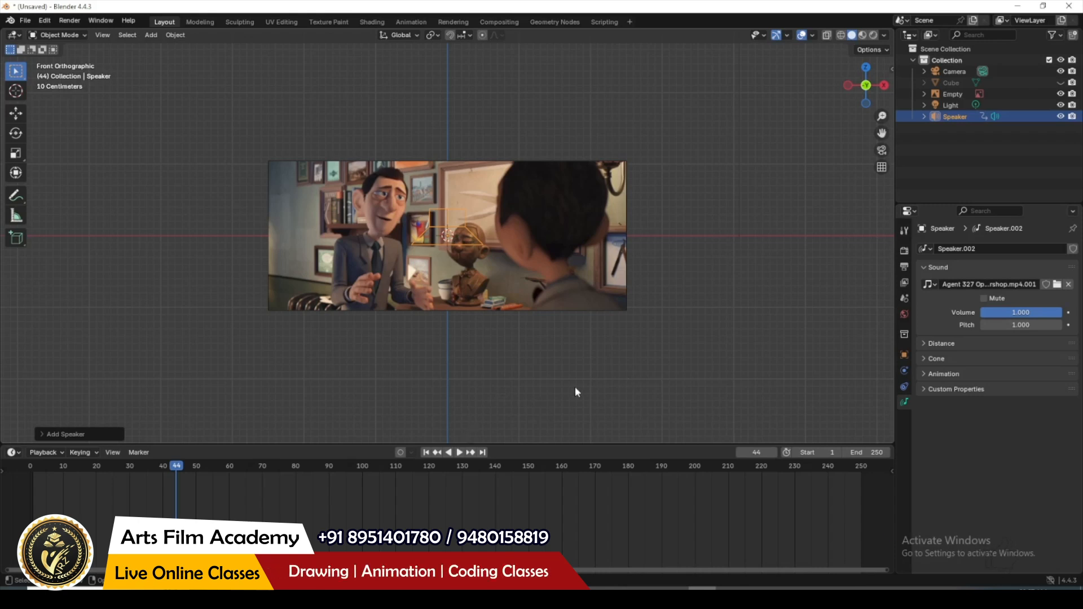
key(ctrl+z)
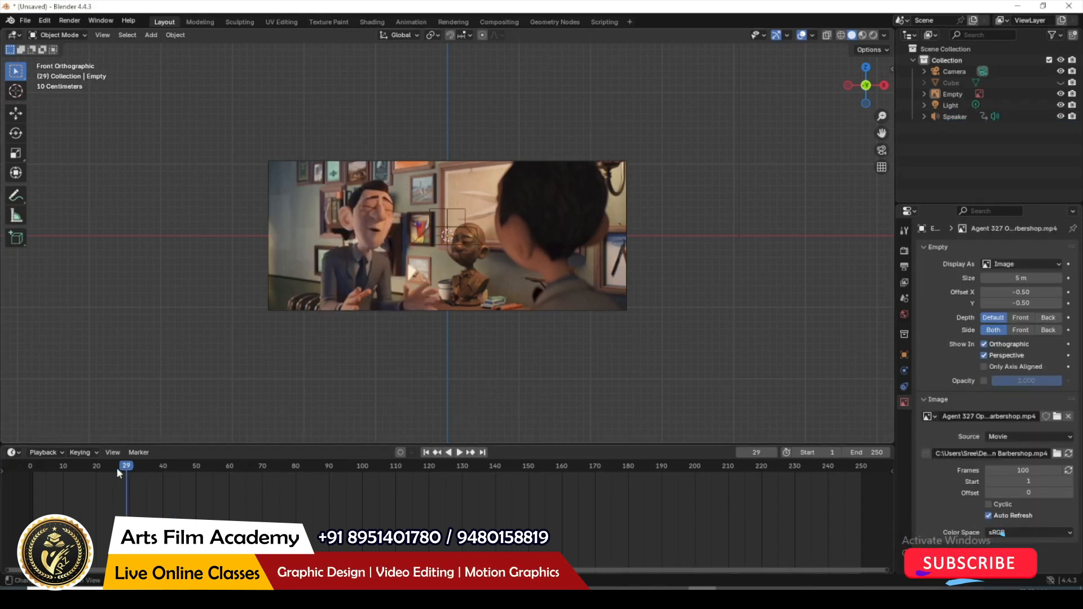
drag(116, 467, 704, 509)
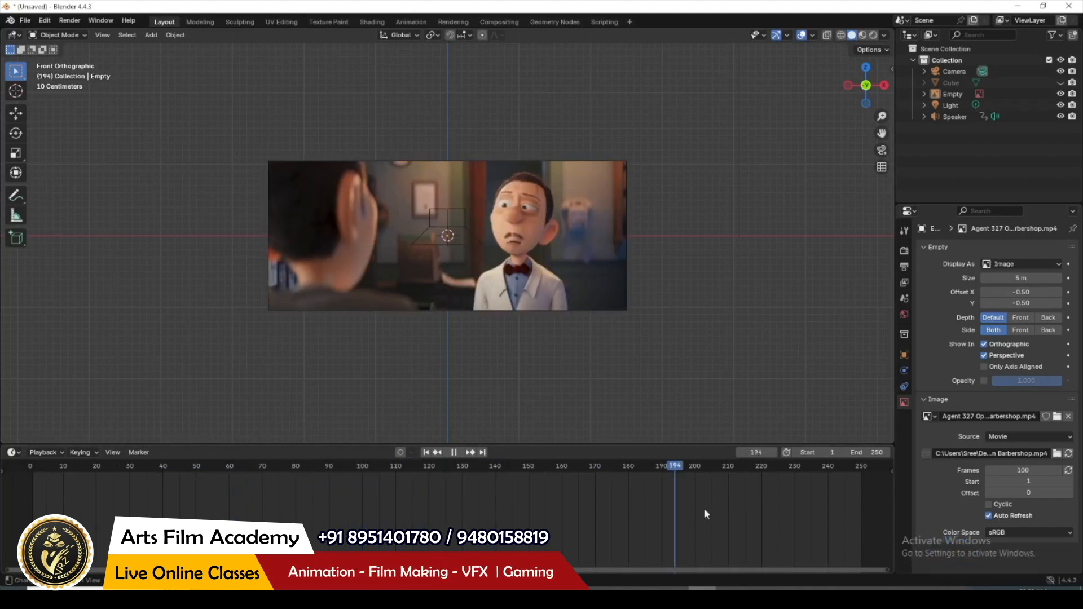
drag(457, 509, 219, 516)
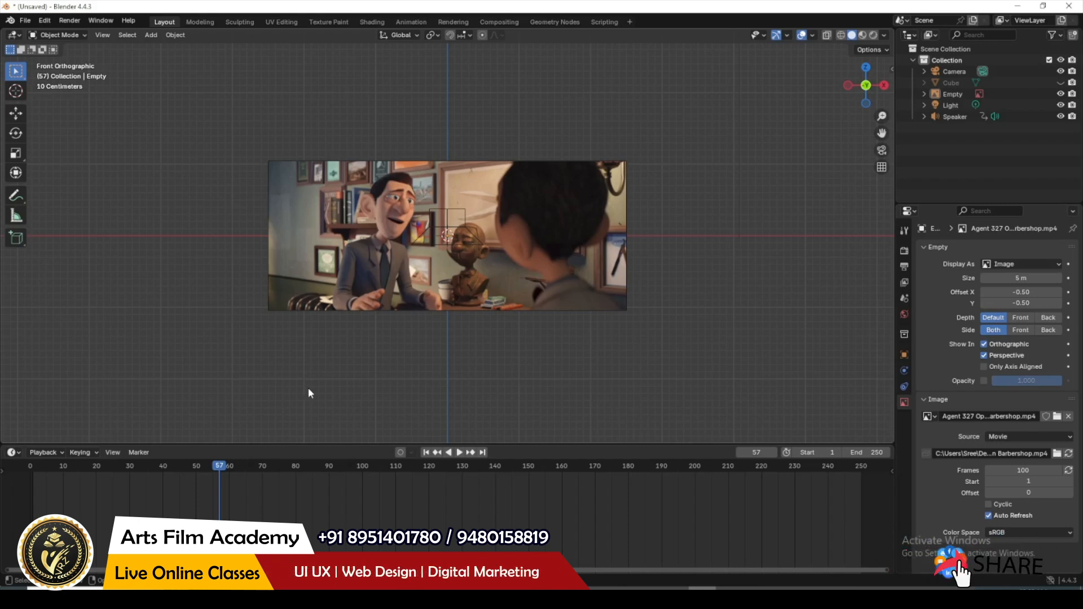
Step: Raise the reference video's frame count to 757 and scrub the timeline to check the footage beyond frame 100
click(340, 262)
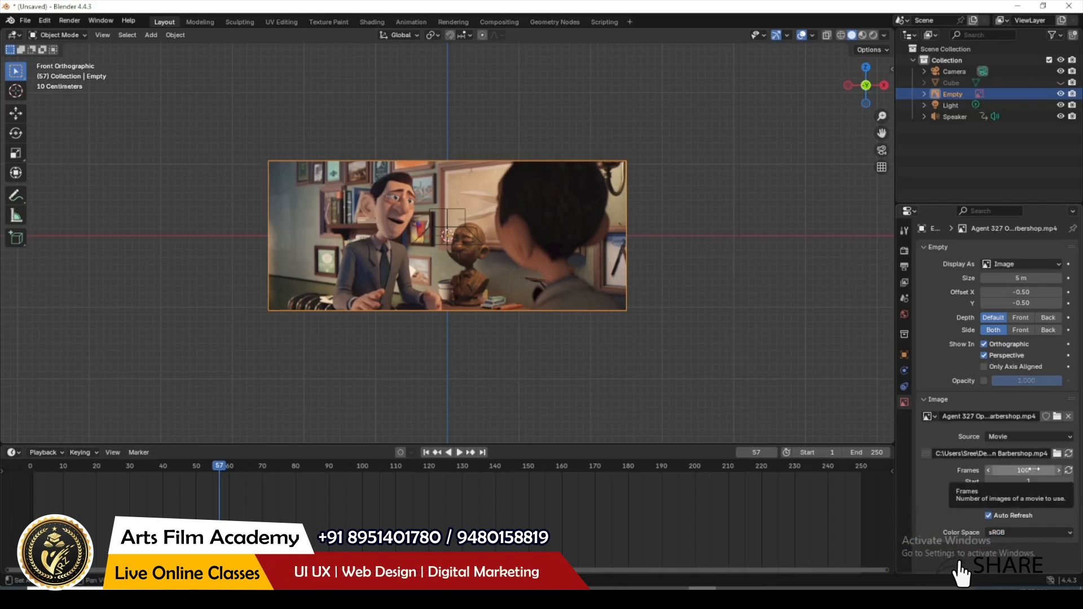
drag(1021, 471, 1027, 470)
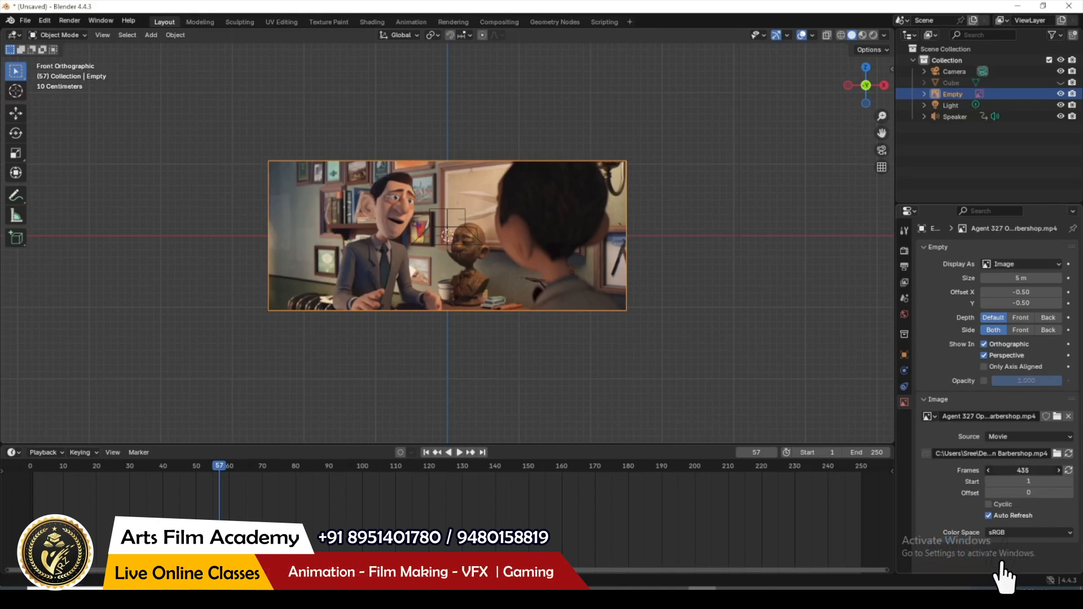
drag(221, 466, 609, 491)
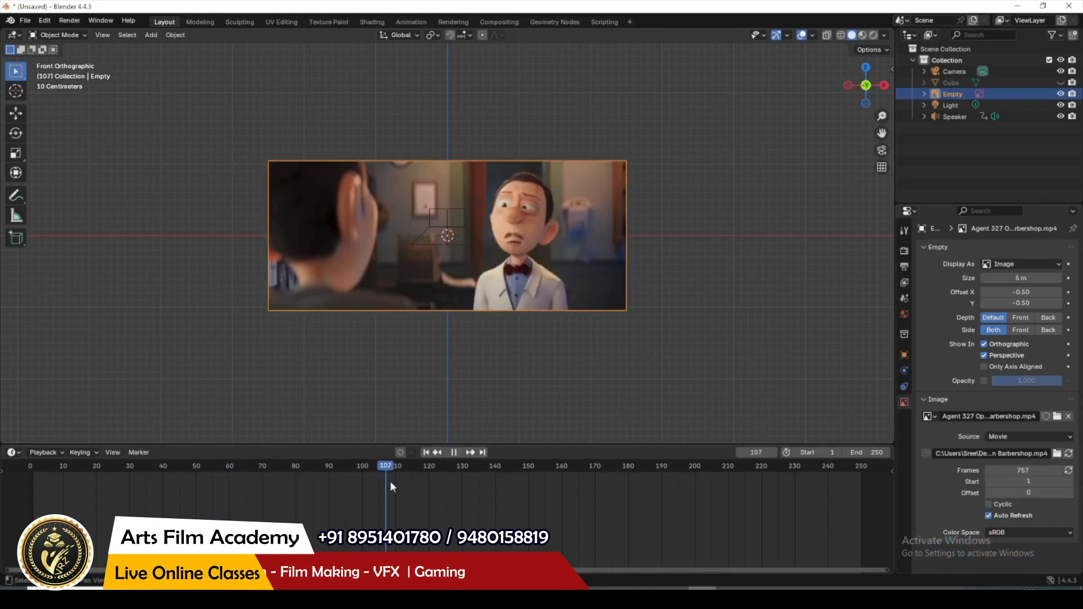
drag(694, 496, 668, 498)
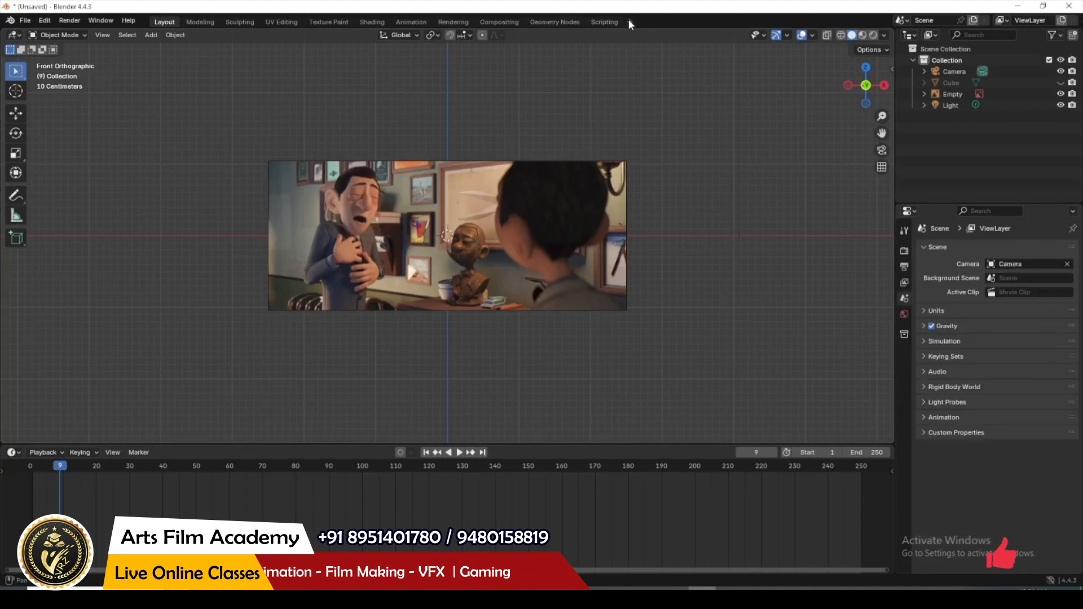
Step: Delete the speaker and add a Video Editing workspace
click(630, 21)
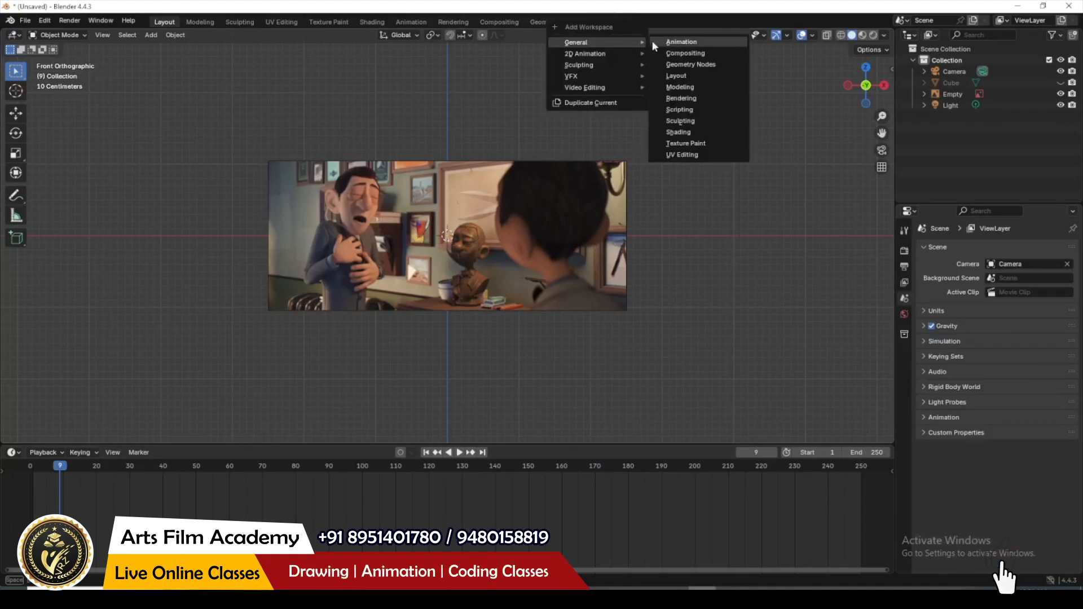
mouse_move(594, 85)
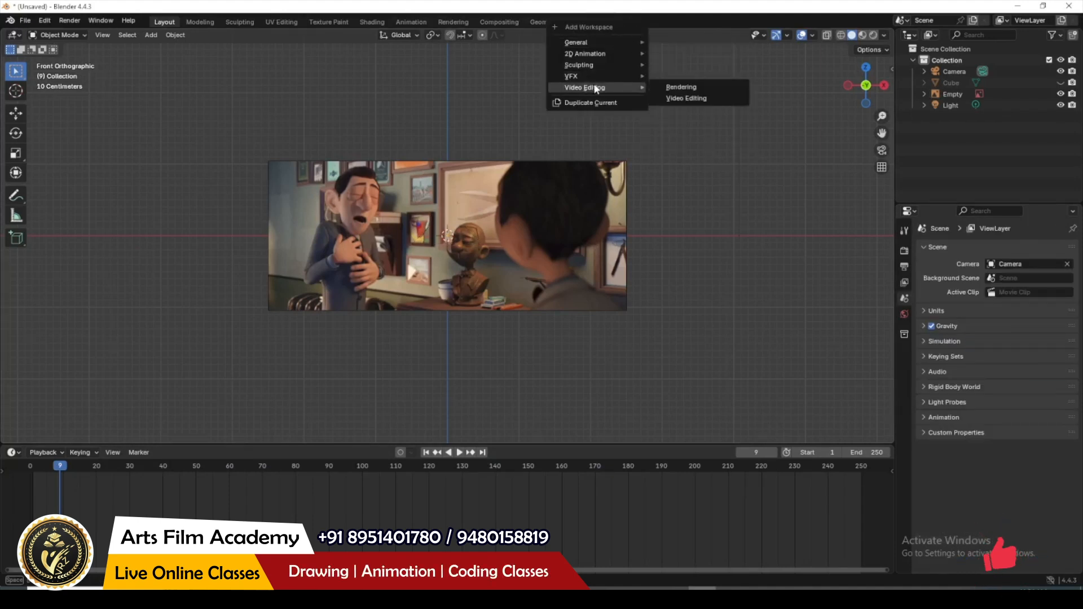
click(680, 101)
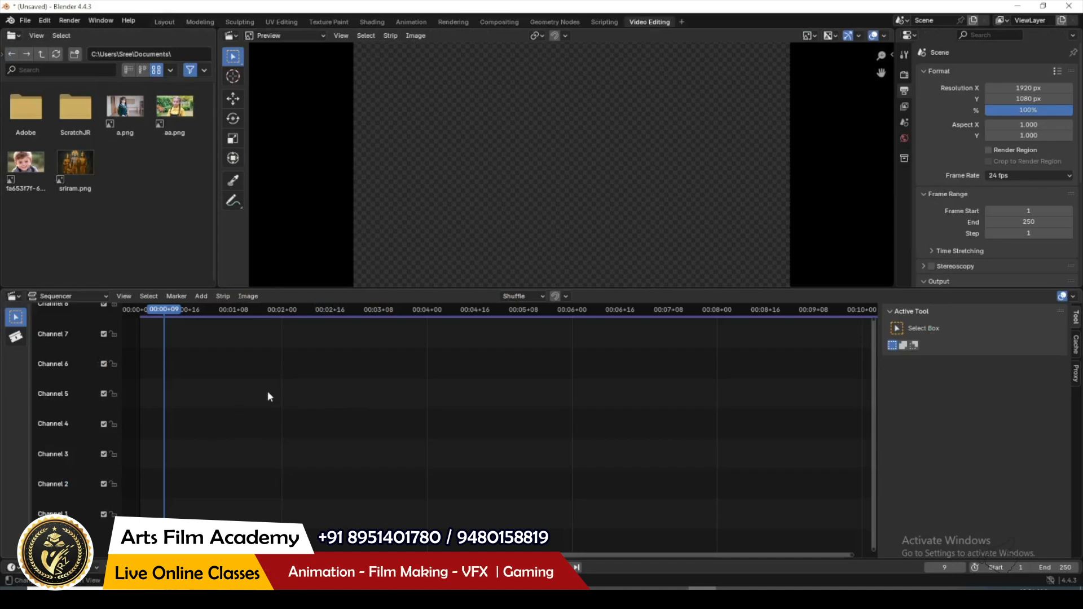
Step: Add Agent 327 Operation Barbershop.mp4 from the desktop's audio video folder as a movie strip with sound, and raise both strips to channels 5 and 6
click(201, 297)
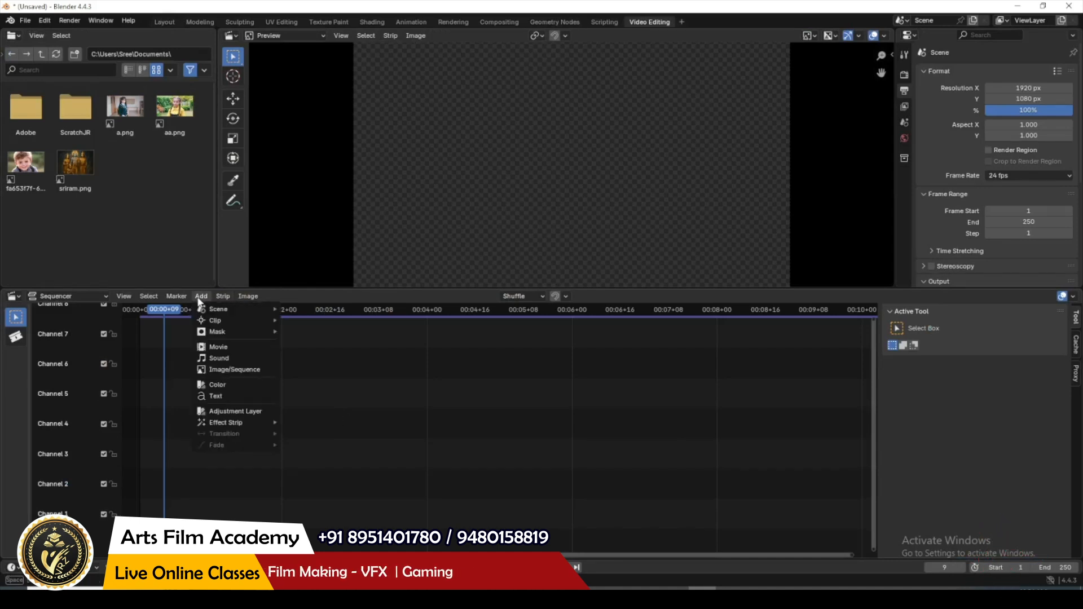
click(222, 346)
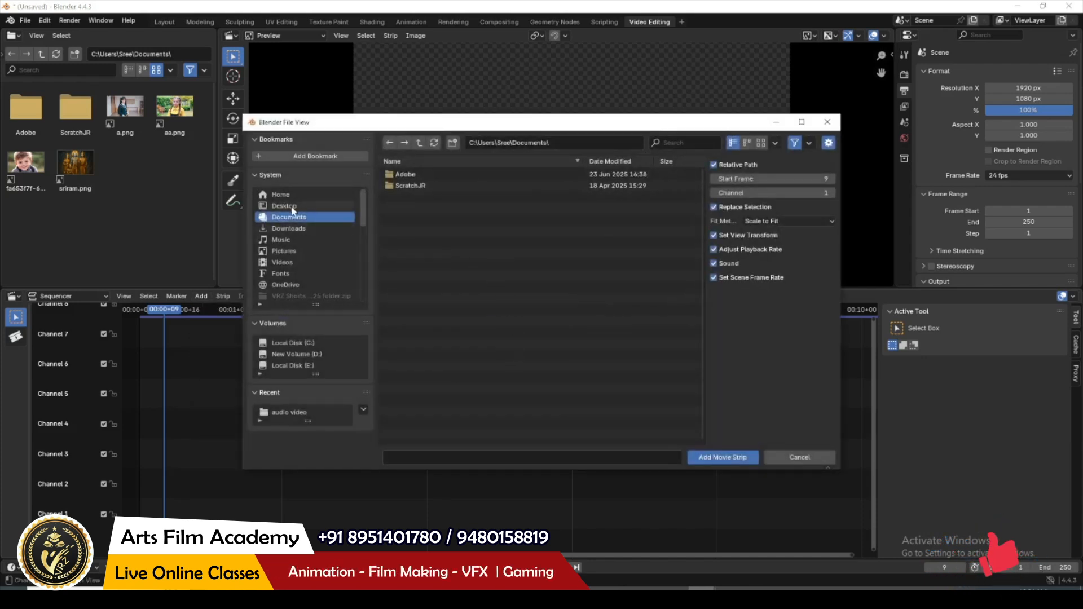
click(293, 206)
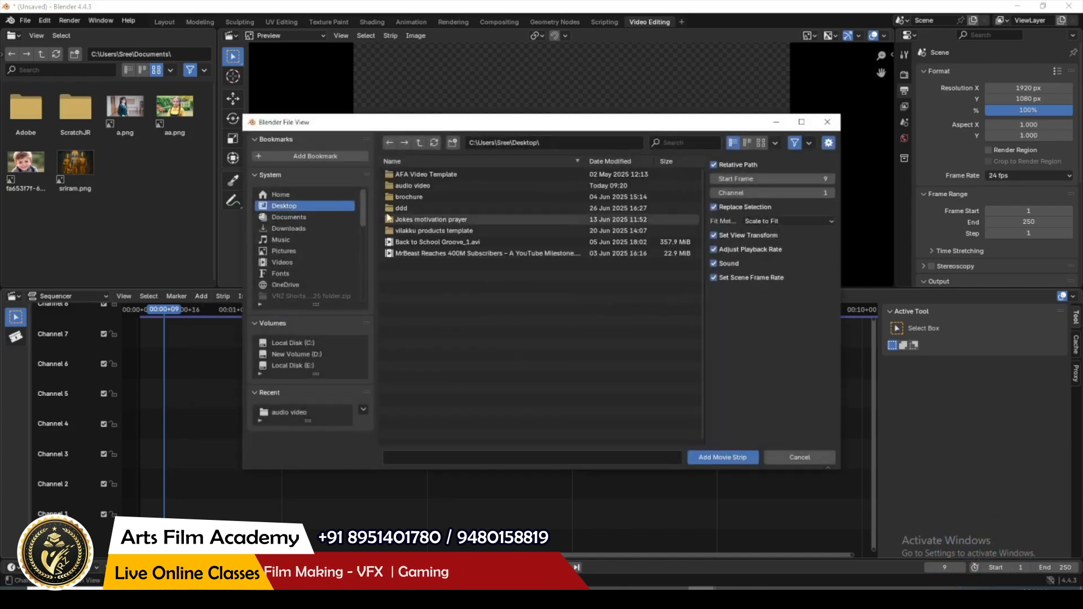
double_click(429, 185)
click(429, 175)
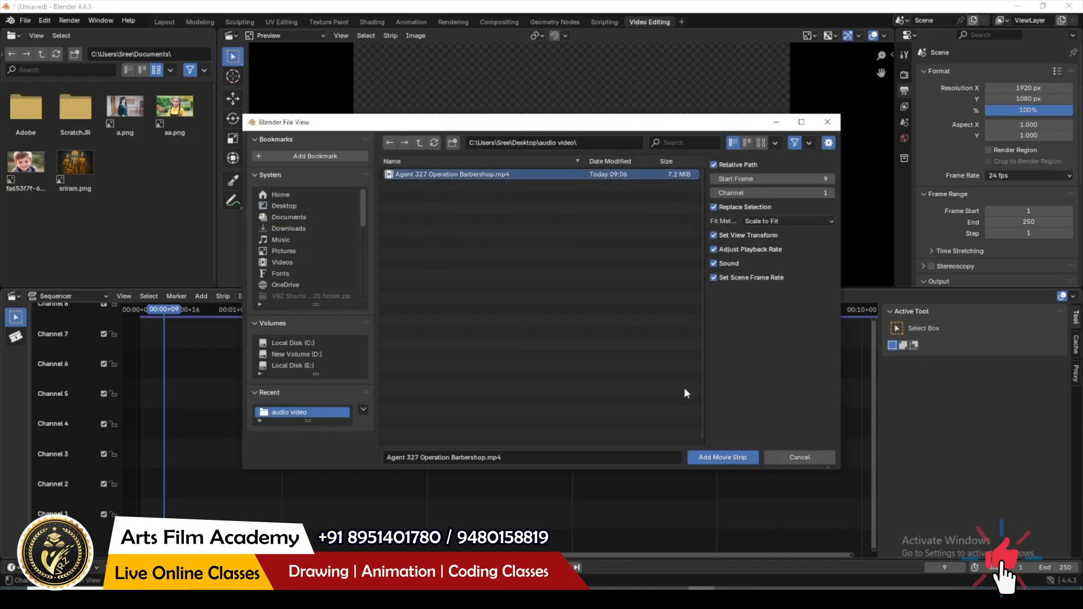
click(723, 458)
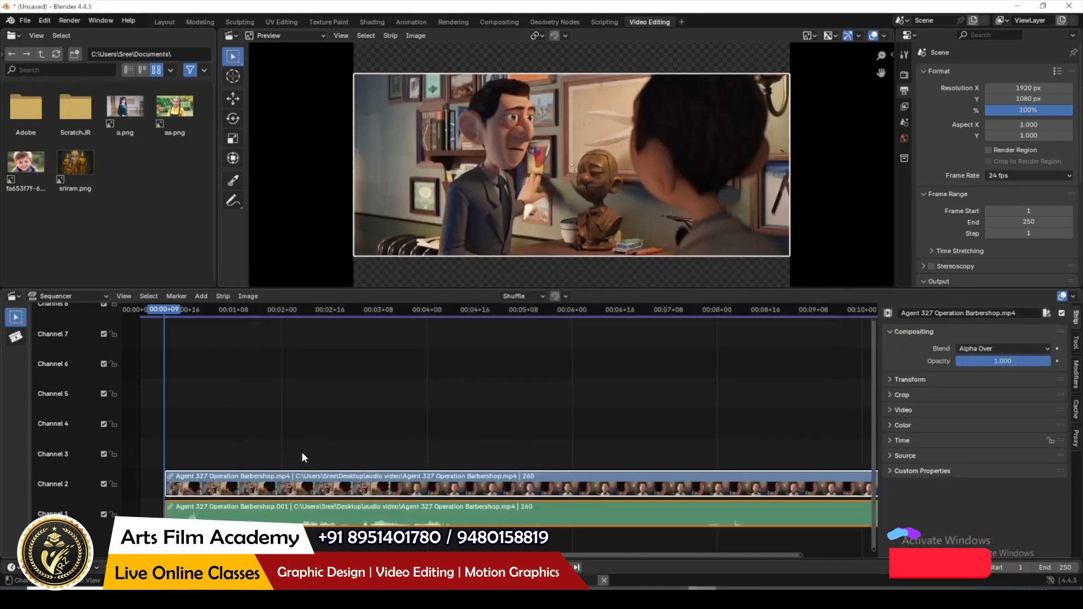
drag(288, 487, 288, 375)
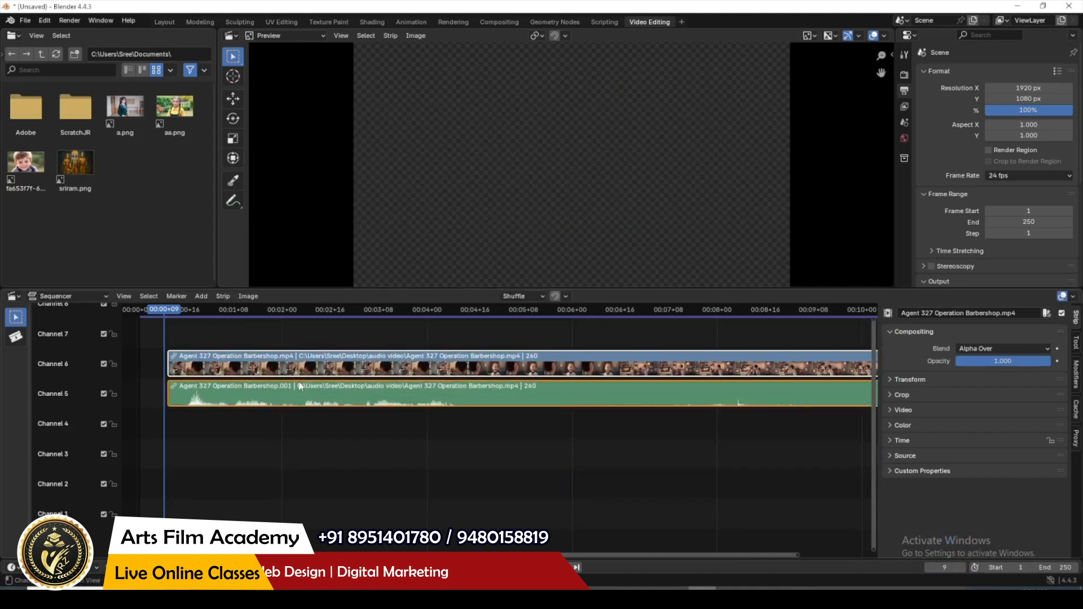
Step: Split the video and audio strips with the Blade tool at 00:06+17
drag(166, 316, 625, 383)
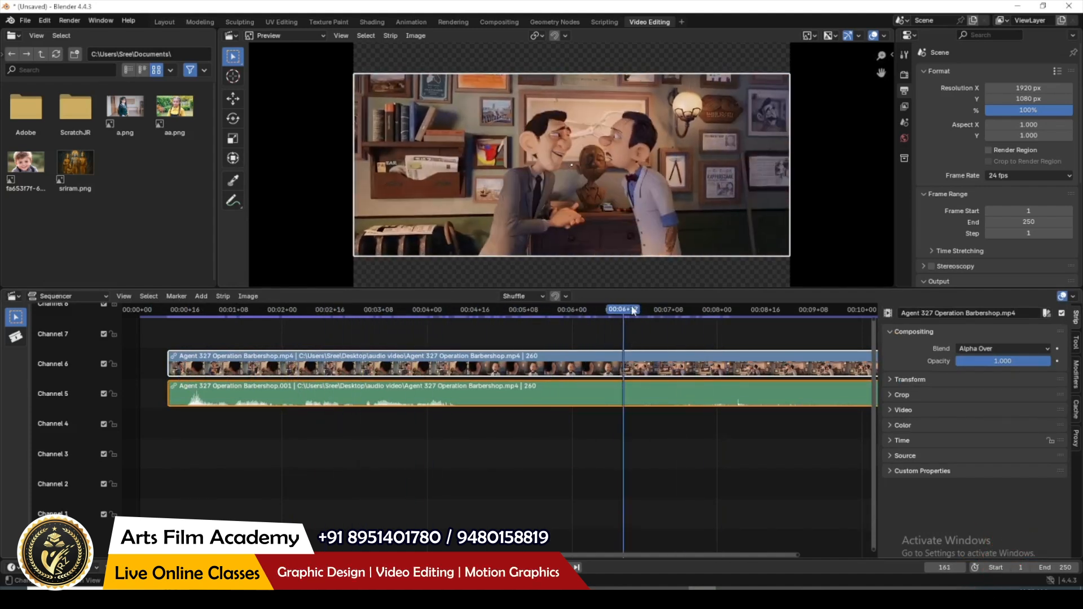
click(17, 339)
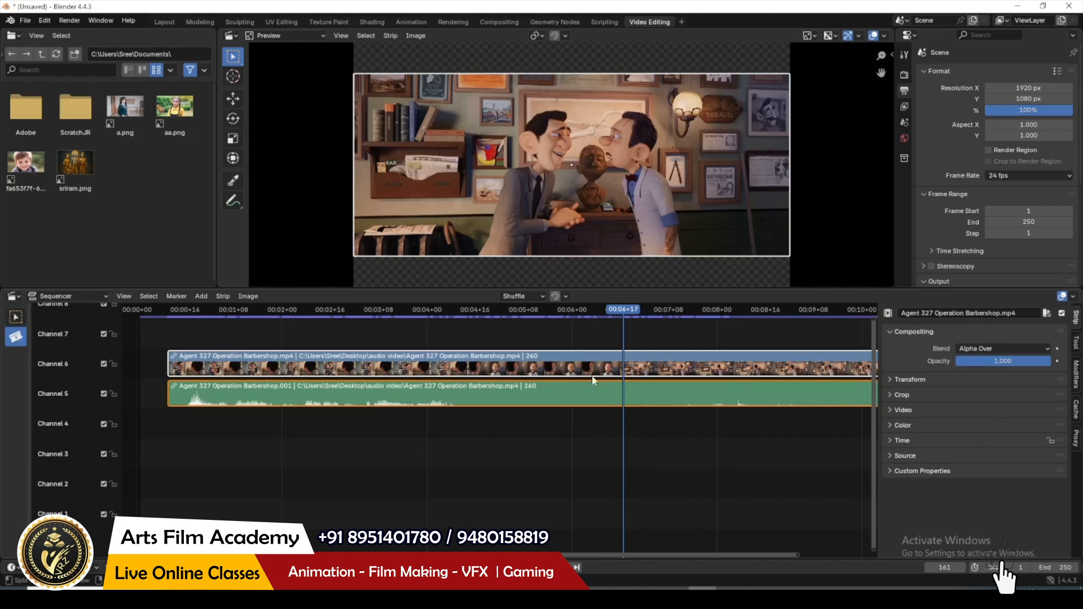
click(632, 359)
click(16, 317)
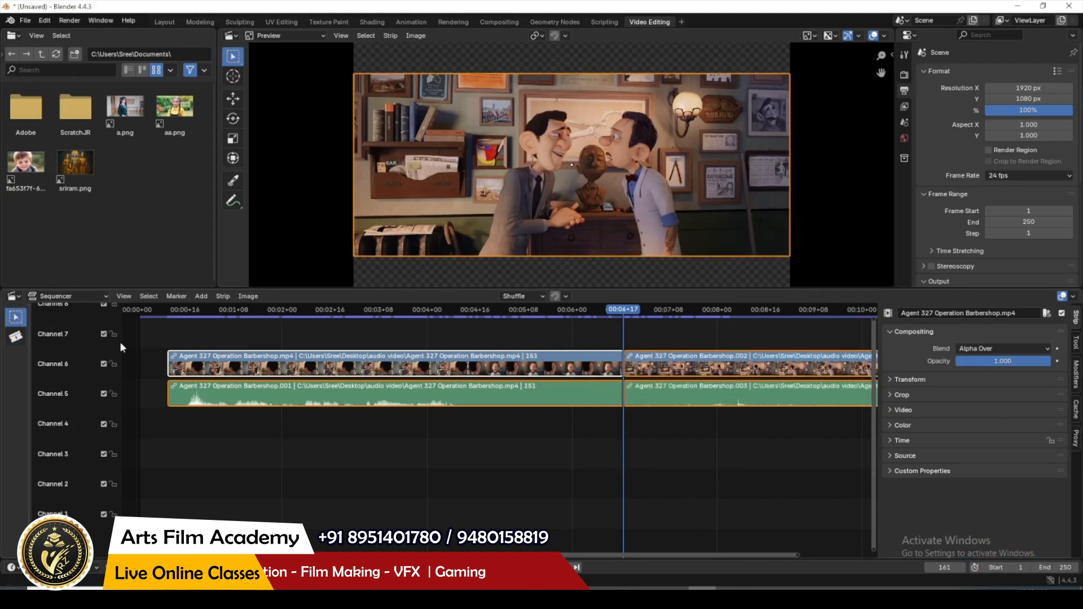
Step: Shift the second part of the video and audio later to leave a gap after the first, and scrub through the first part
drag(682, 399, 742, 398)
click(666, 490)
click(527, 310)
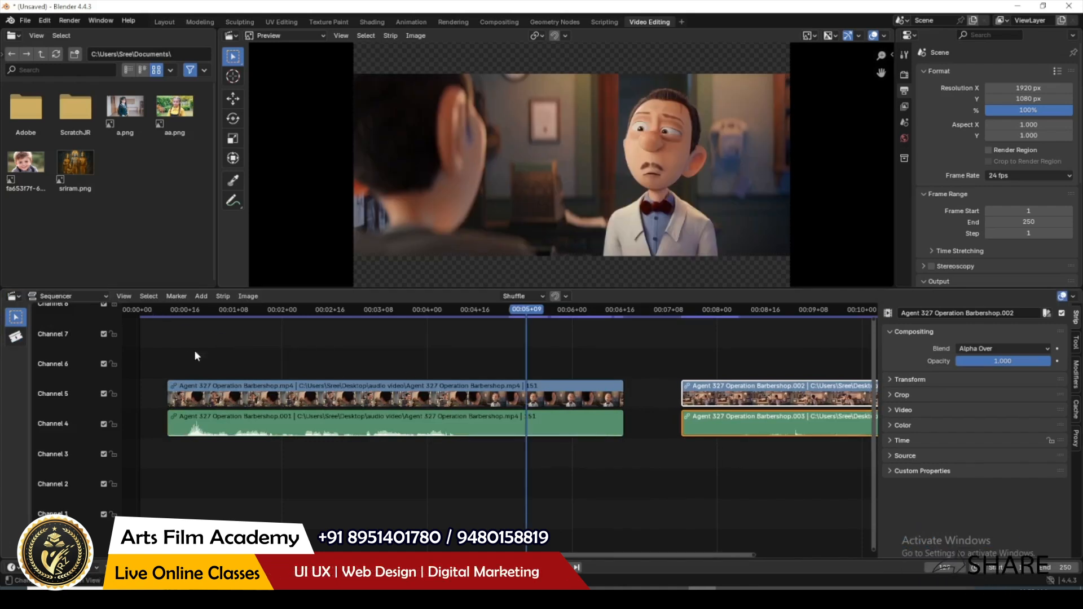
drag(182, 316, 161, 316)
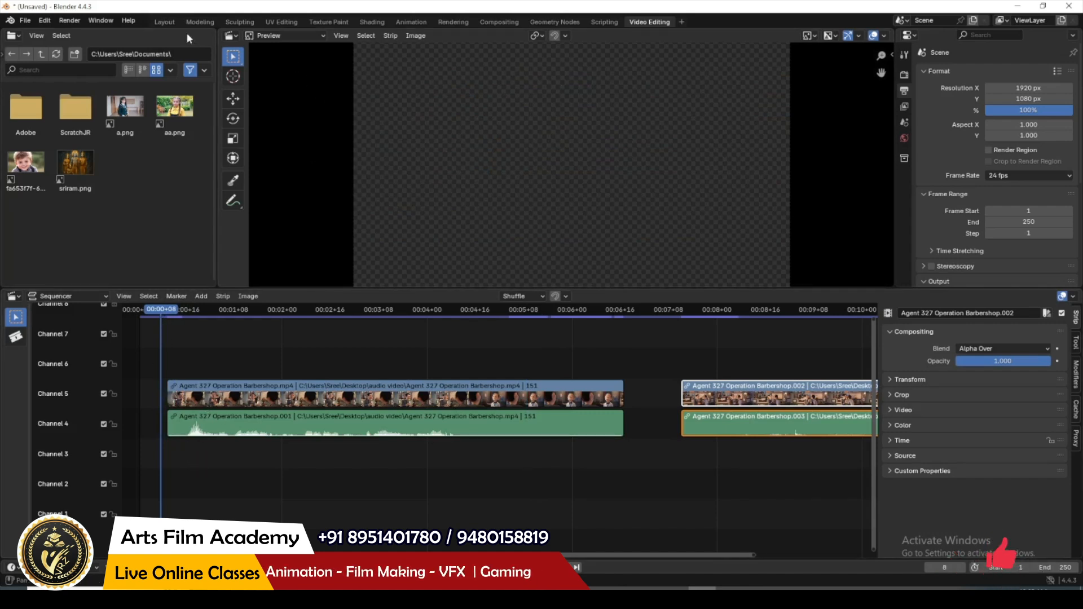
Step: Check the reference in the Layout workspace, set the sequencer to frame 0, and shift the first video and audio strips slightly earlier
click(164, 22)
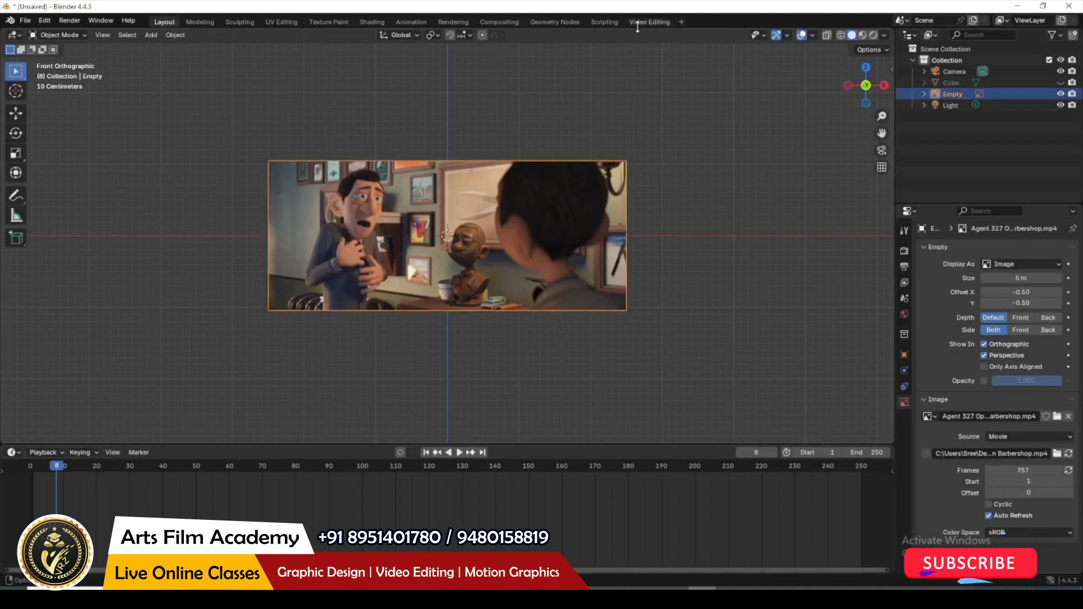
click(659, 20)
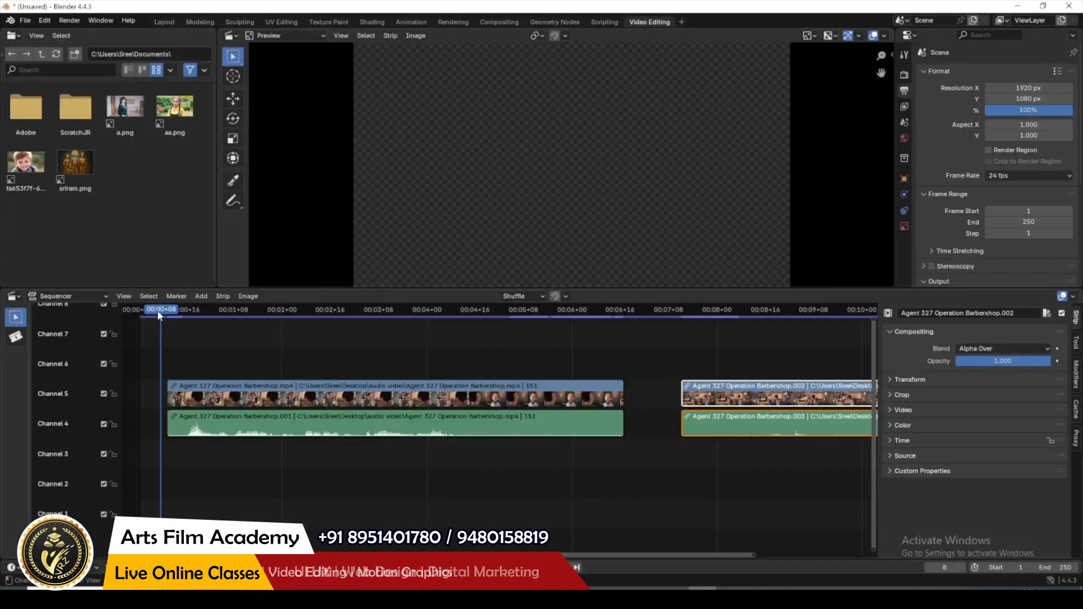
drag(160, 316, 138, 319)
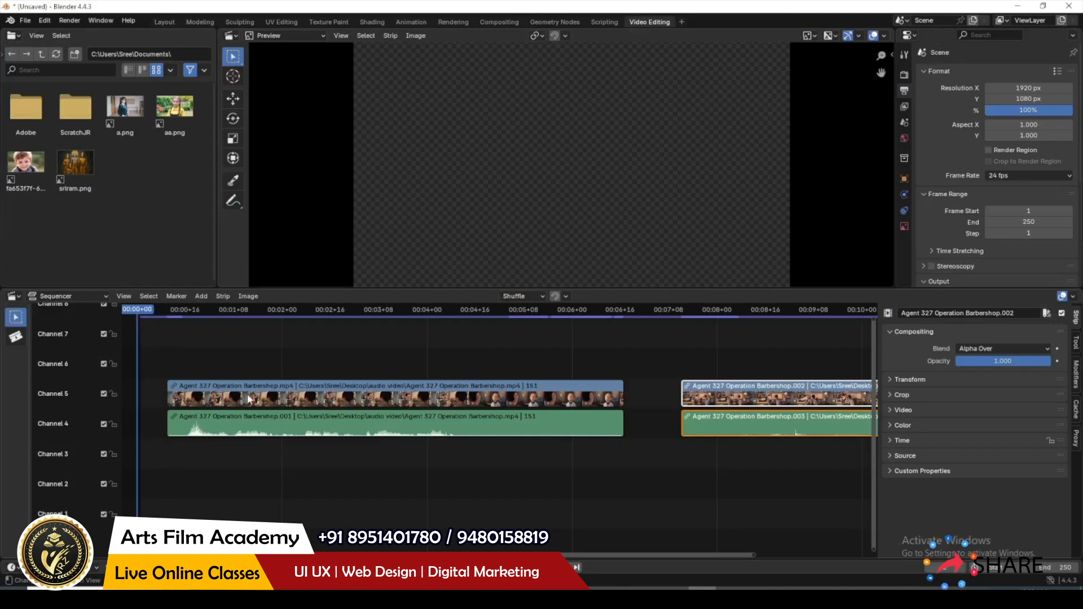
drag(249, 399, 226, 397)
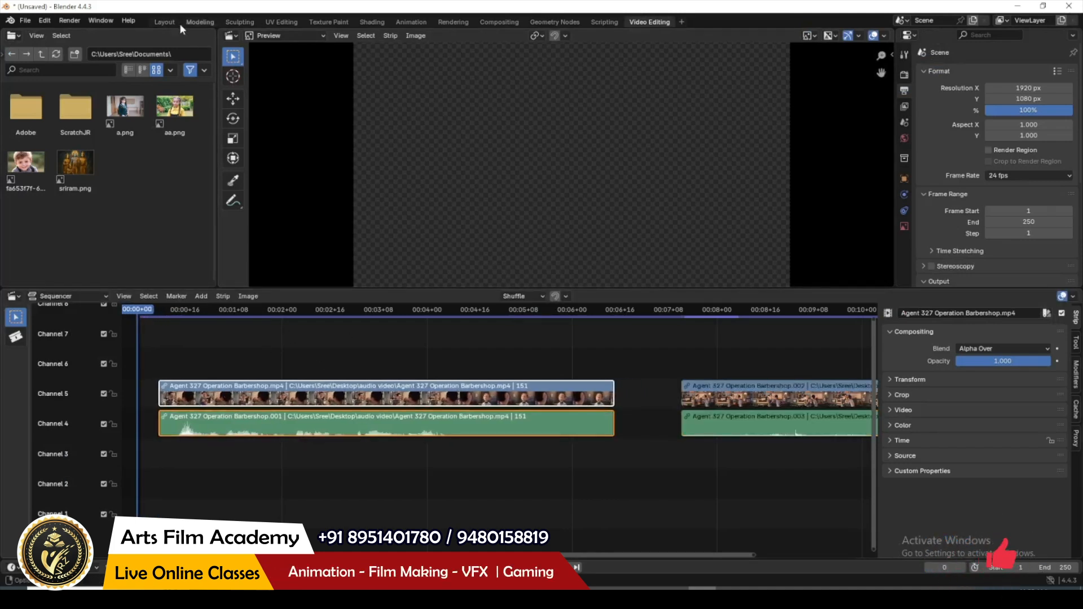
Step: Return to the Layout workspace and change the timeline area to the Video Sequencer
click(165, 21)
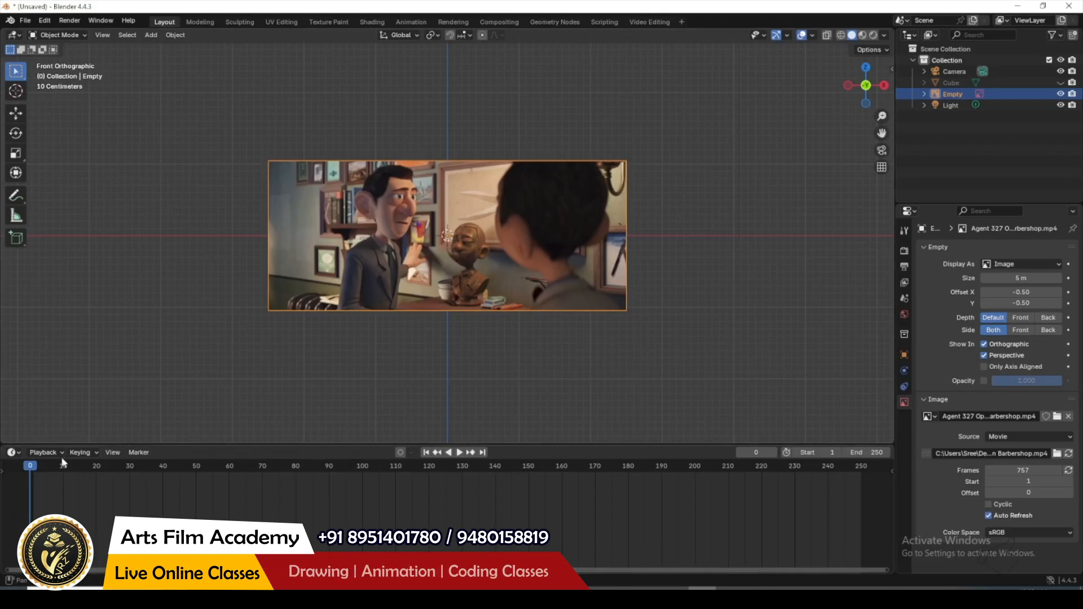
click(12, 453)
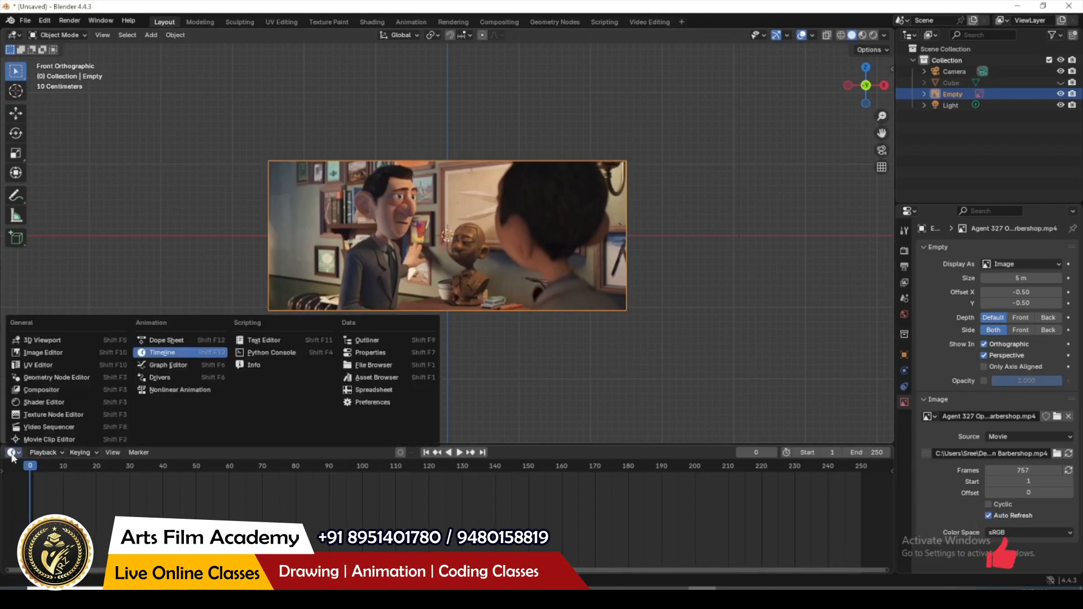
click(12, 453)
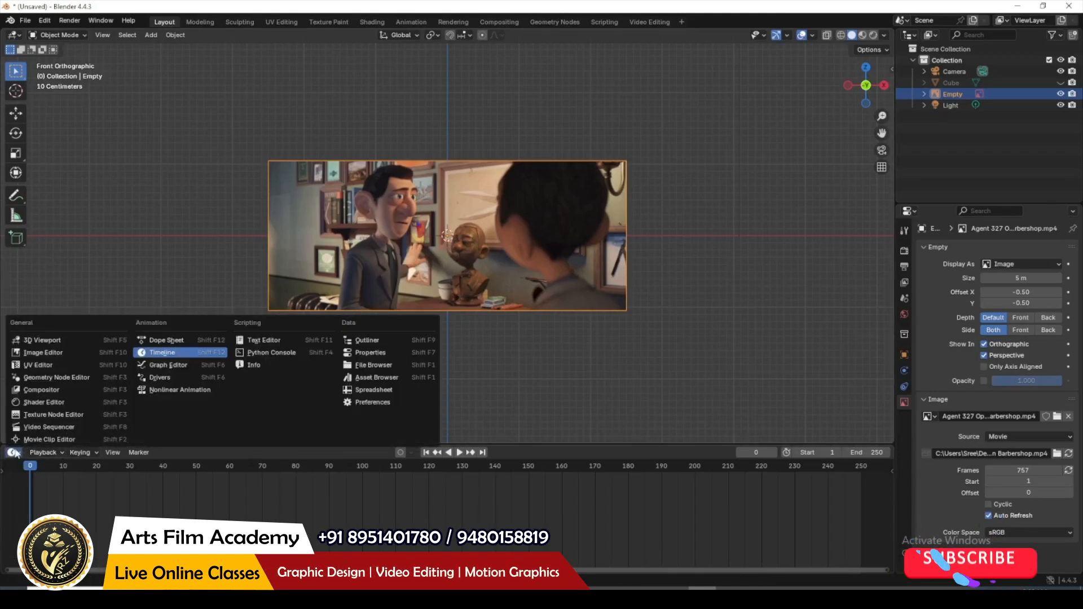
click(49, 428)
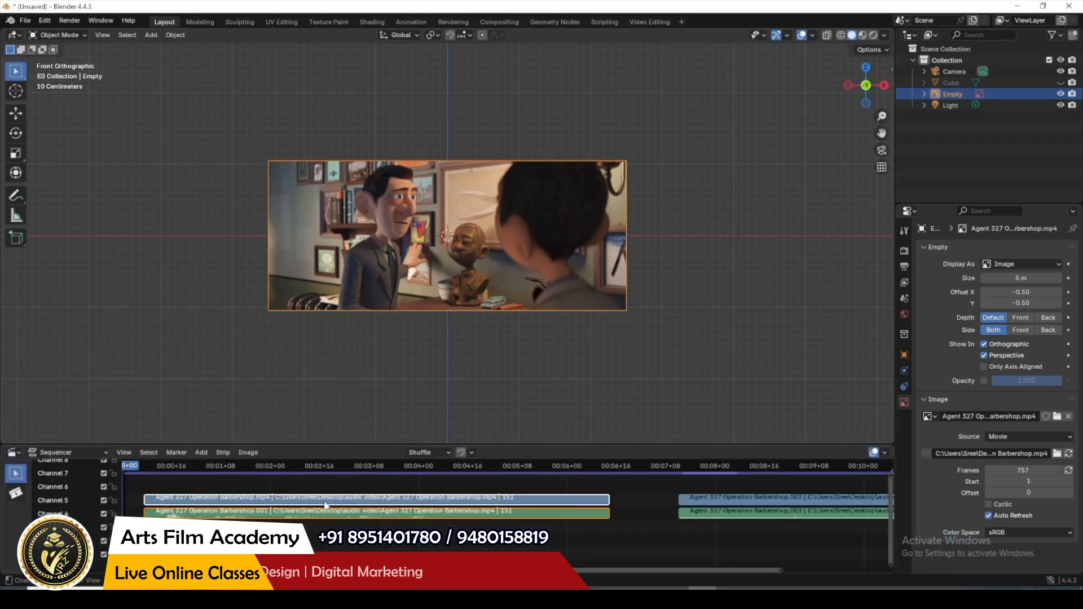
Step: Shift the first video and audio strips to start at frame 0, and play the scene to check sync with the reference
drag(317, 504, 293, 506)
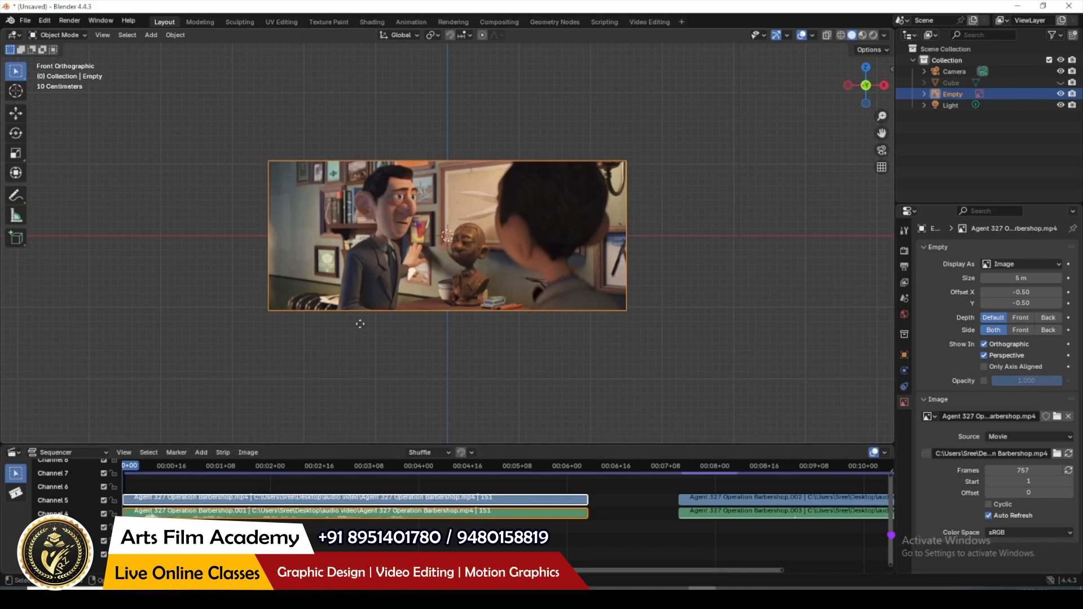
key(space)
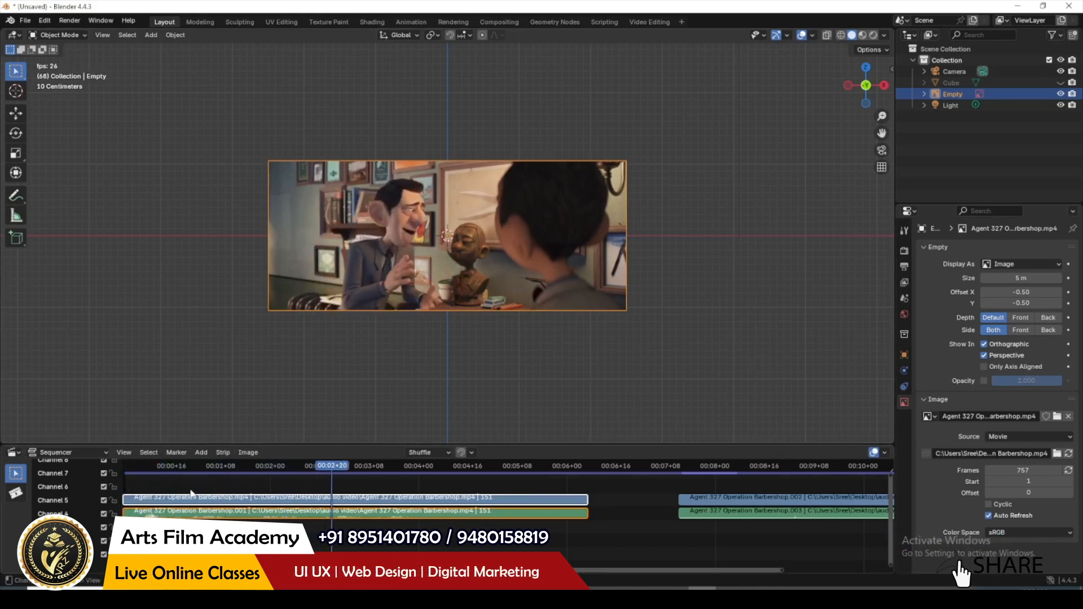
key(space)
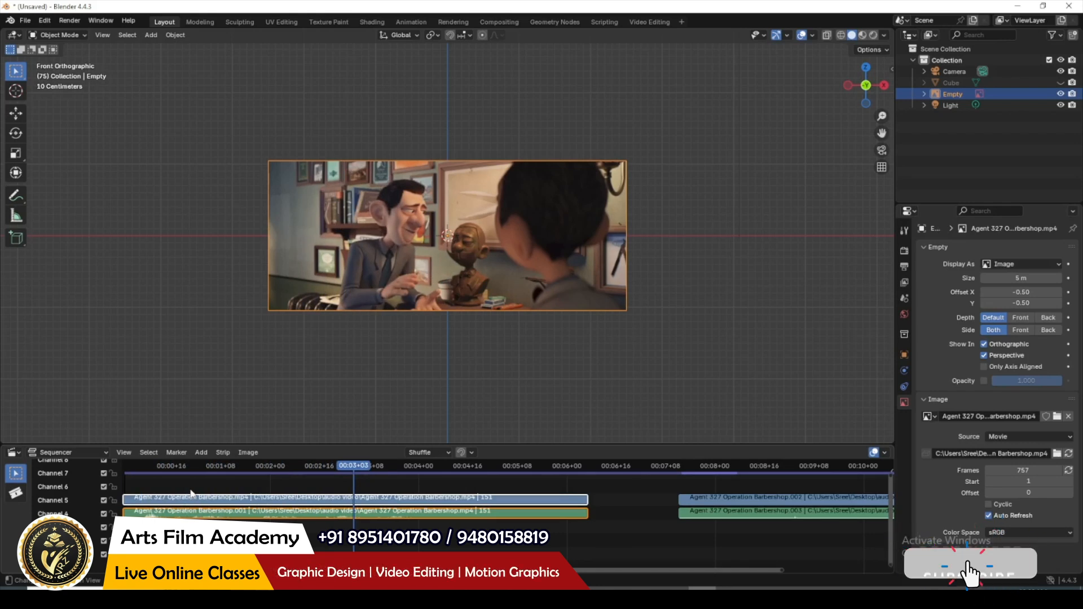
click(792, 323)
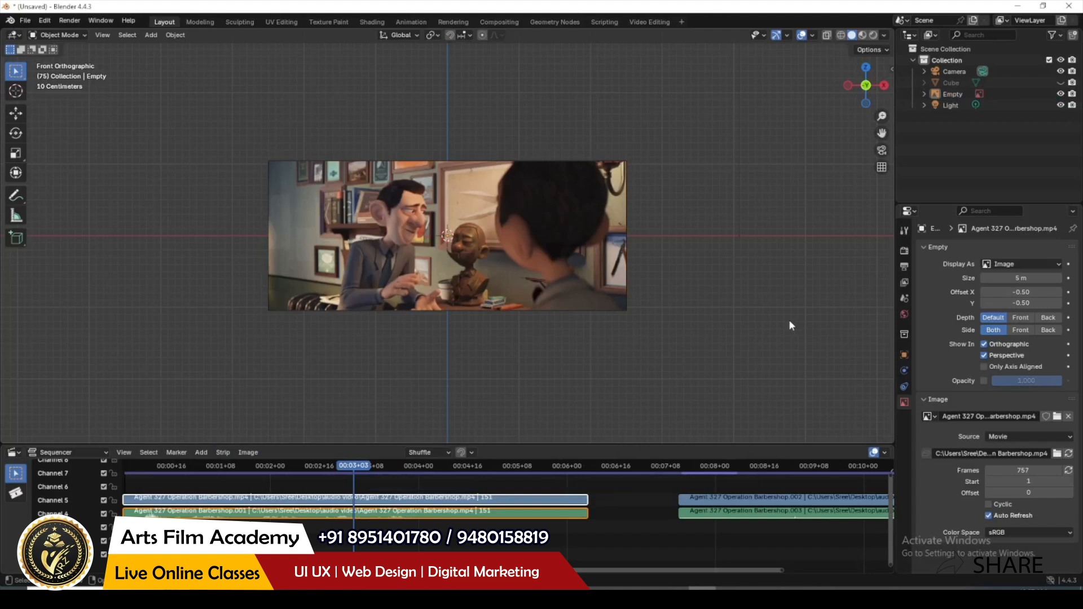